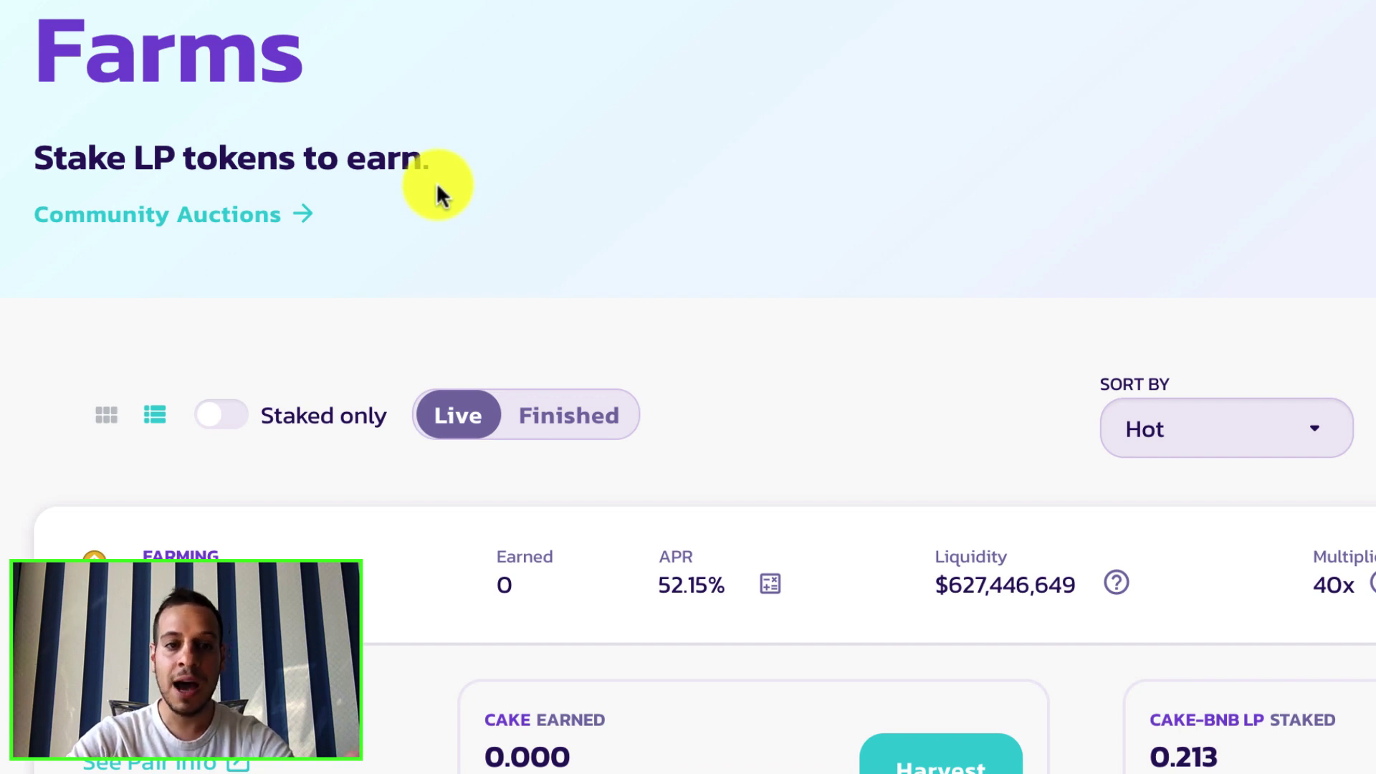
Scroll down to the CAKE-BNB farm details showing 0.213 LP staked and 0 CAKE earned
{"action": "scroll", "coordinate": [438, 196], "scroll_direction": "down", "scroll_amount": 6}
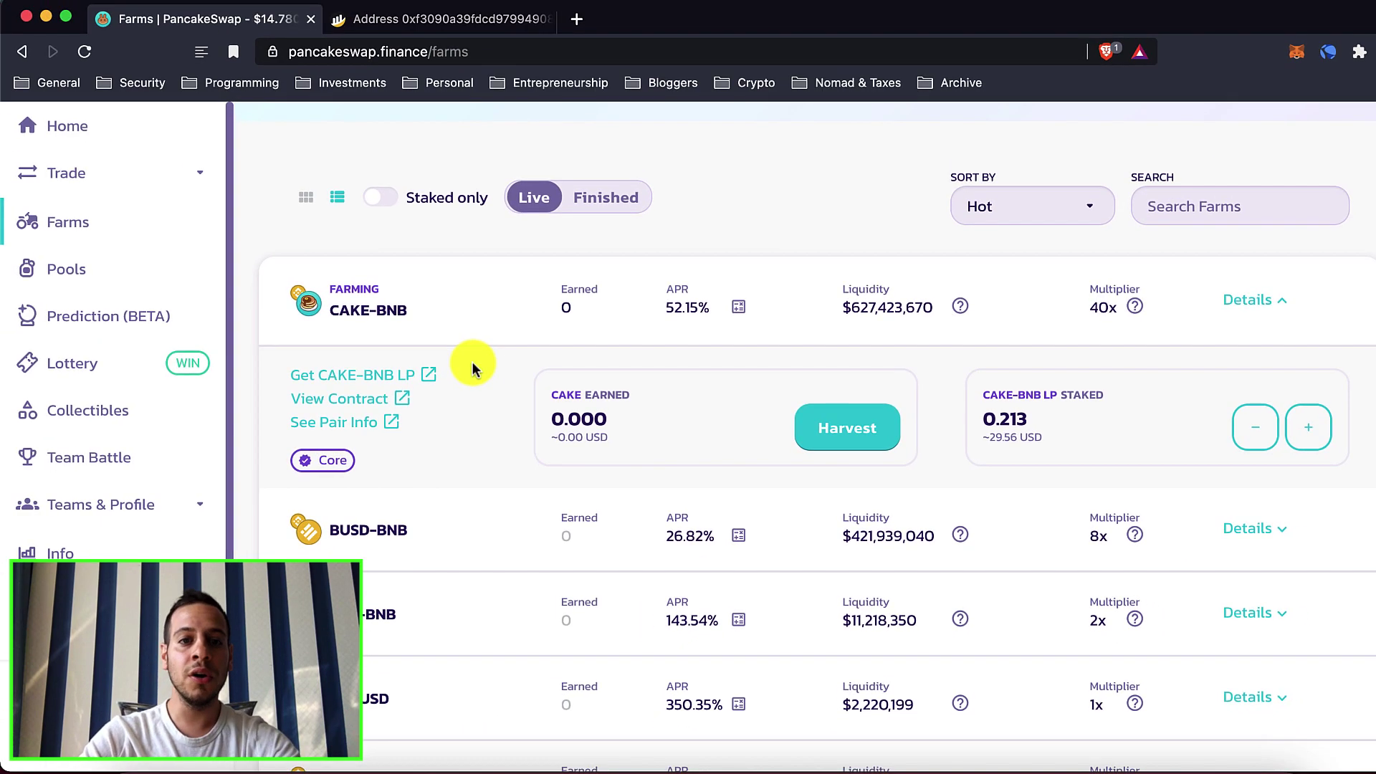
On the BscScan wallet address page, select the heading address and scroll to the Transactions table
{"action": "key", "text": "ctrl+Tab"}
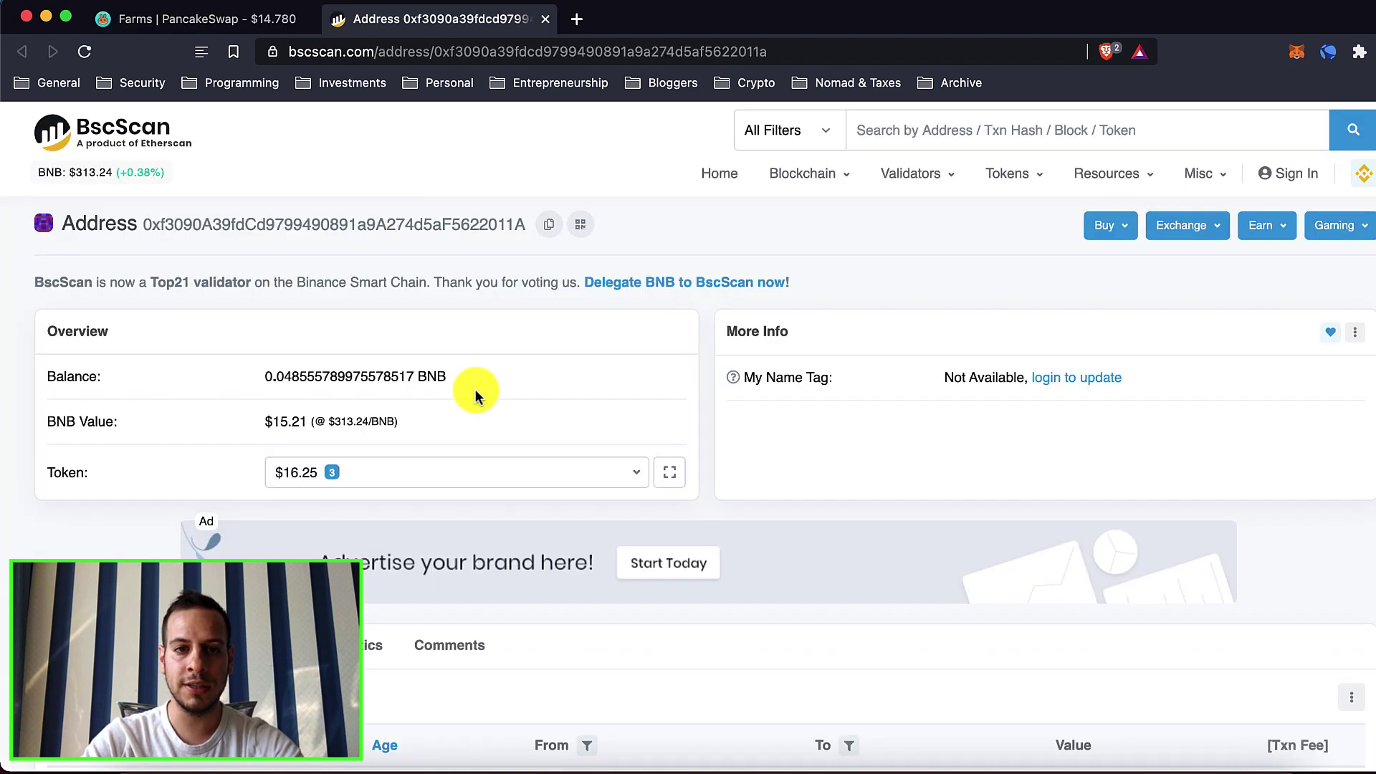
{"action": "left_click_drag", "start_coordinate": [371, 51], "coordinate": [285, 52]}
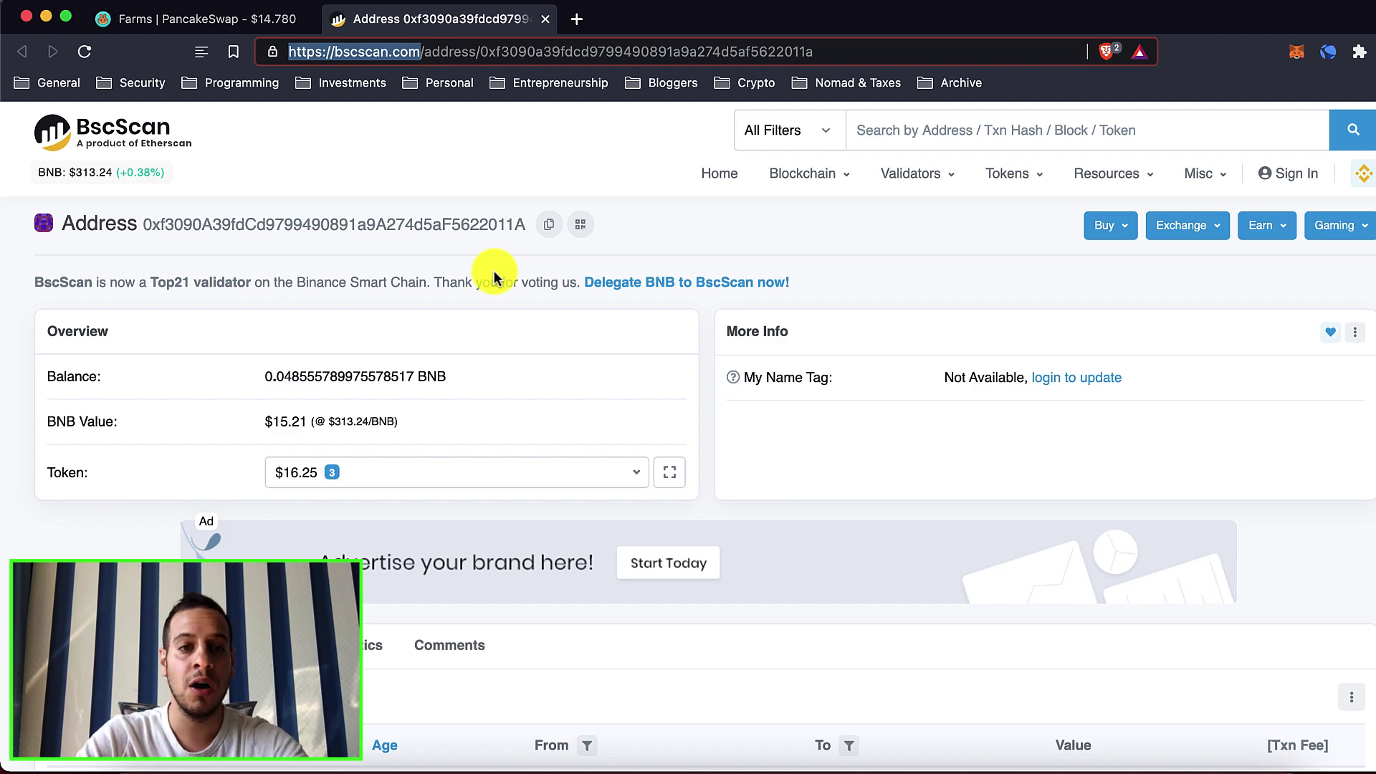
{"action": "left_click", "coordinate": [213, 217]}
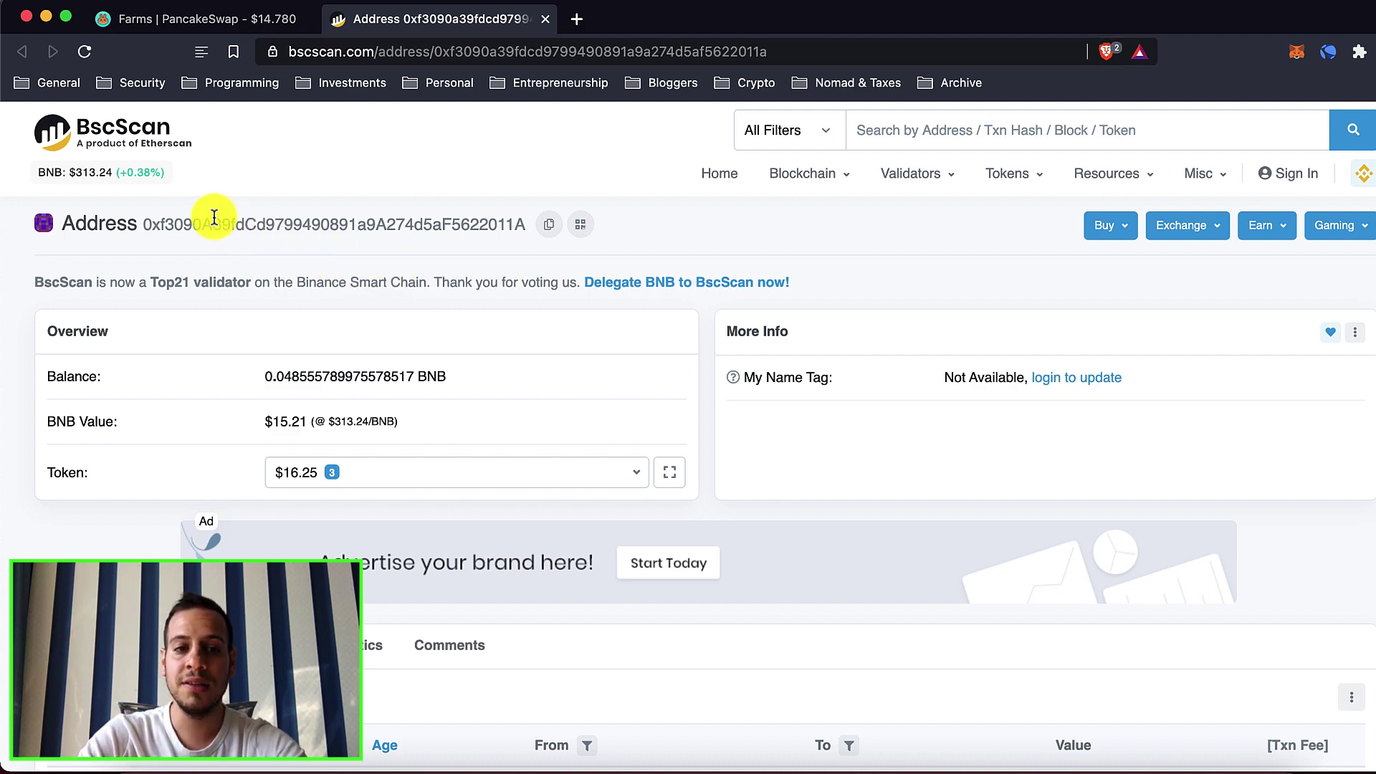
{"action": "double_click", "coordinate": [213, 218]}
{"action": "scroll", "coordinate": [316, 410], "scroll_direction": "down", "scroll_amount": 2}
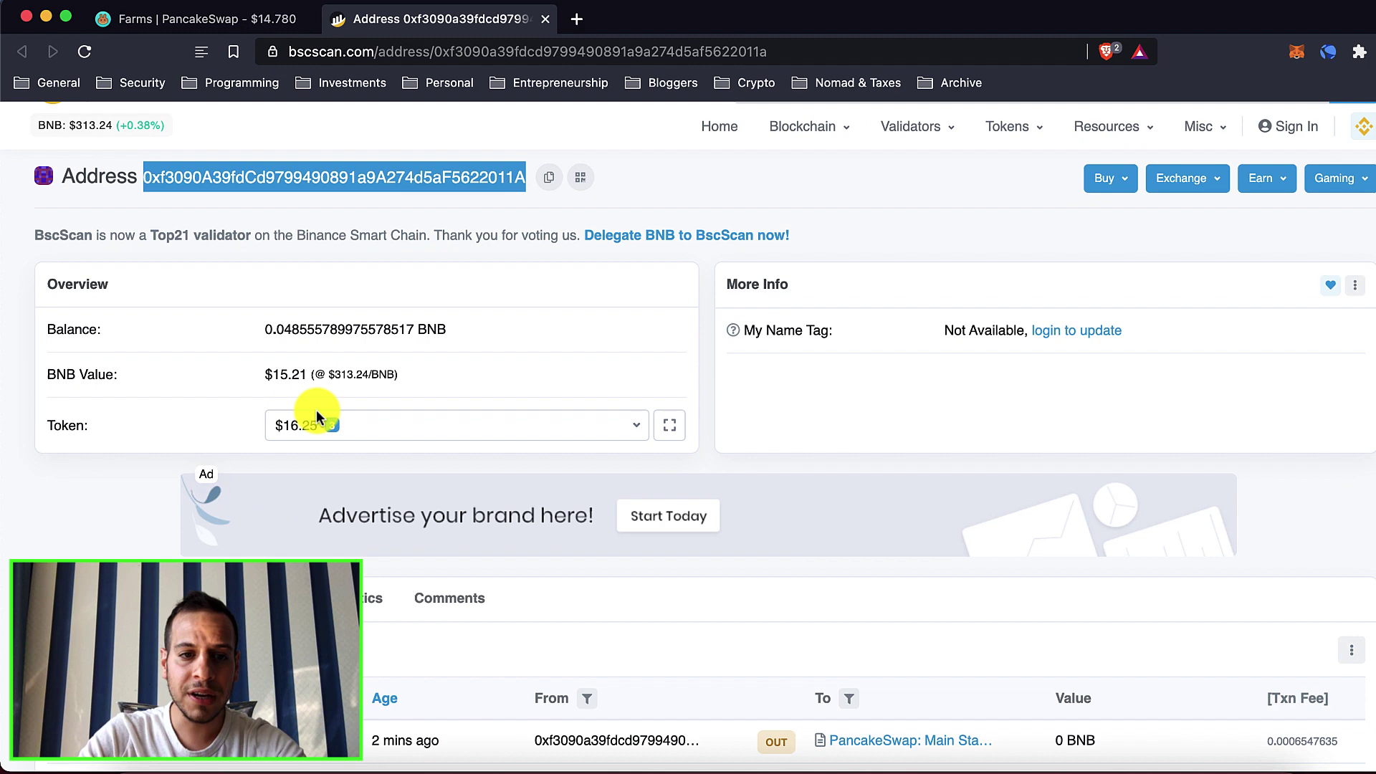
{"action": "scroll", "coordinate": [316, 410], "scroll_direction": "down", "scroll_amount": 5}
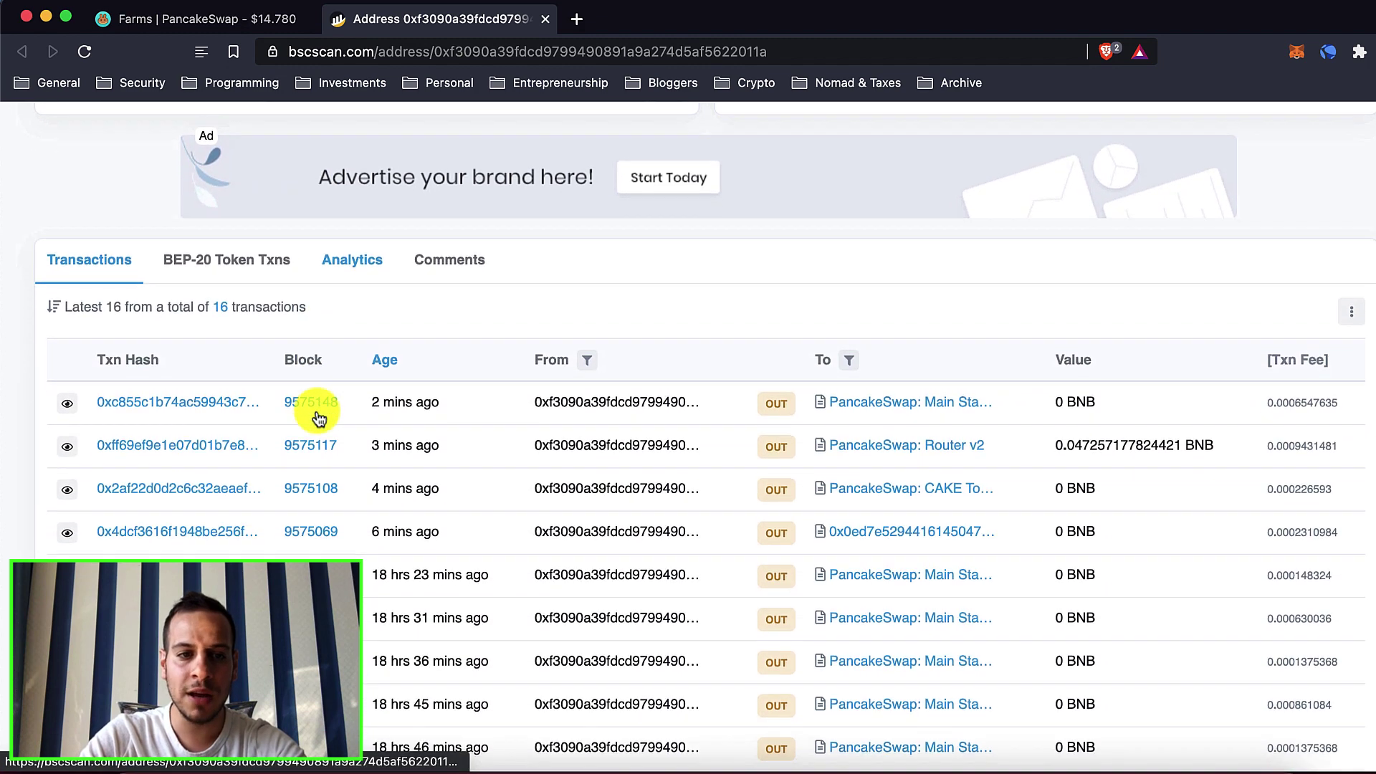
{"action": "scroll", "coordinate": [319, 417], "scroll_direction": "down", "scroll_amount": 2}
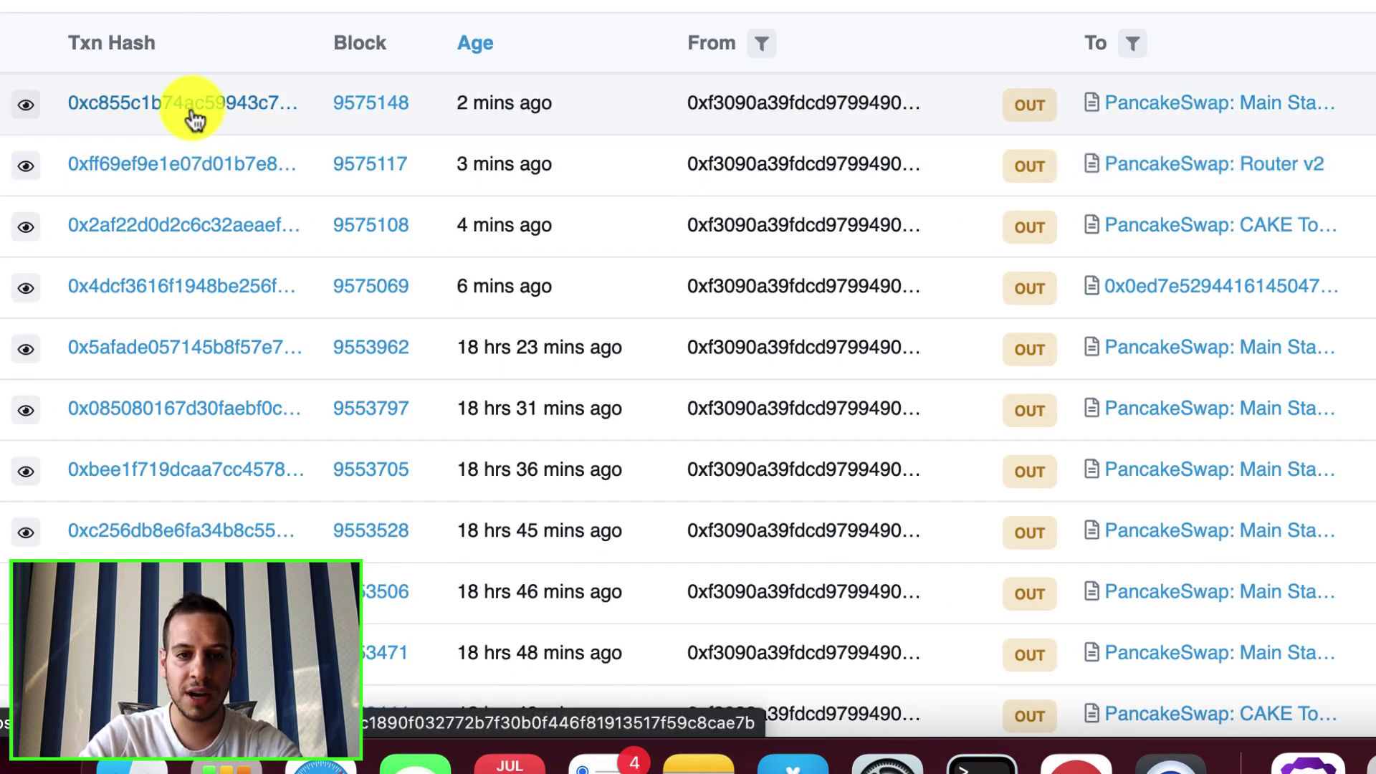
Open the latest Main Staking Contract transaction and decode its input data
{"action": "left_click", "coordinate": [191, 109]}
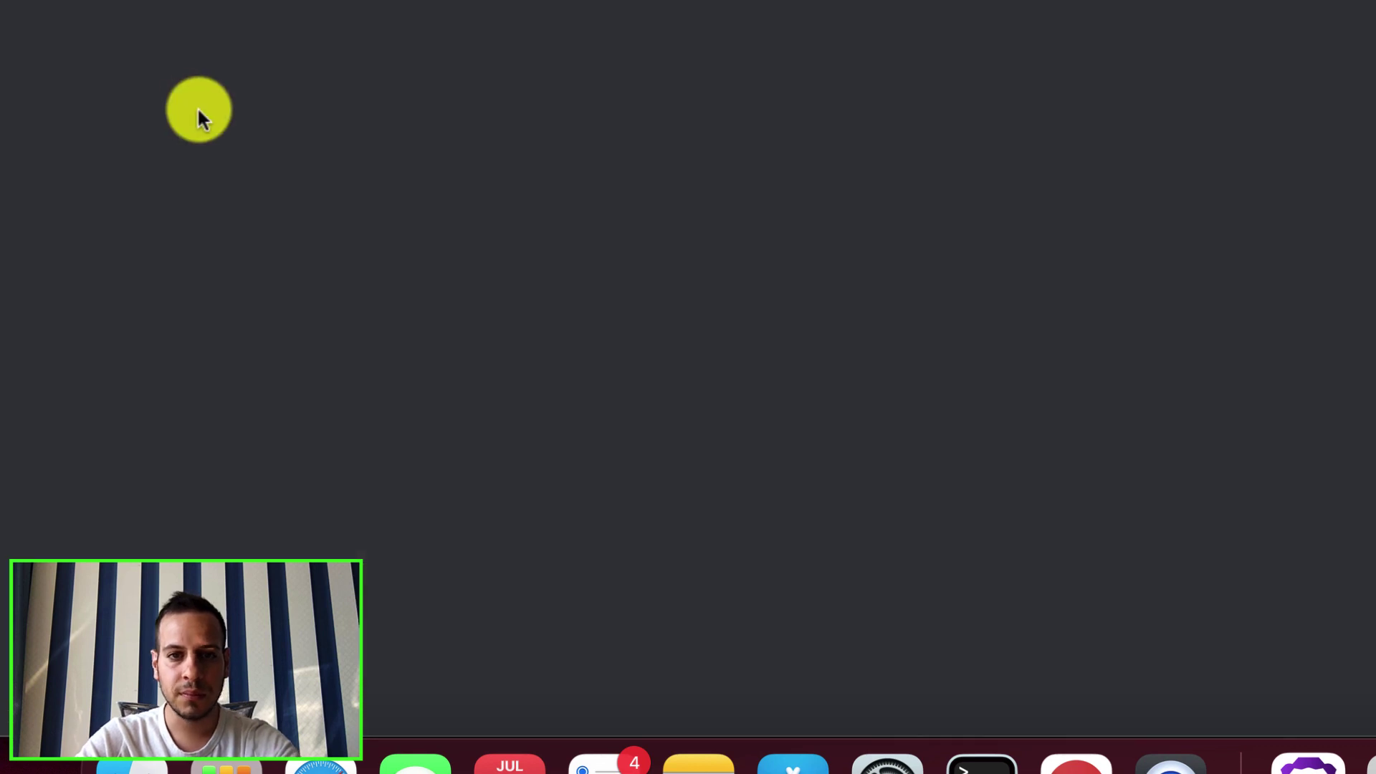
{"action": "scroll", "coordinate": [493, 394], "scroll_direction": "down", "scroll_amount": 2}
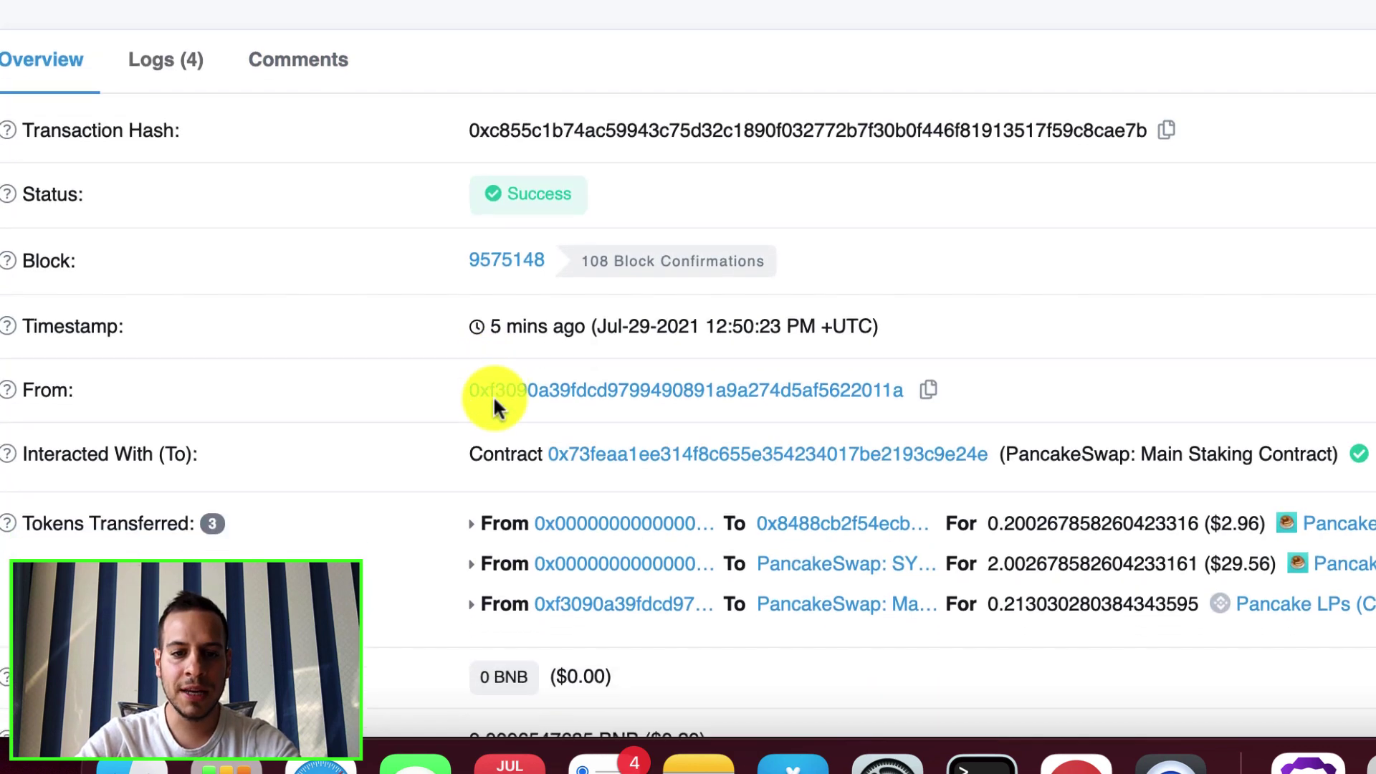
{"action": "scroll", "coordinate": [510, 374], "scroll_direction": "down", "scroll_amount": 2}
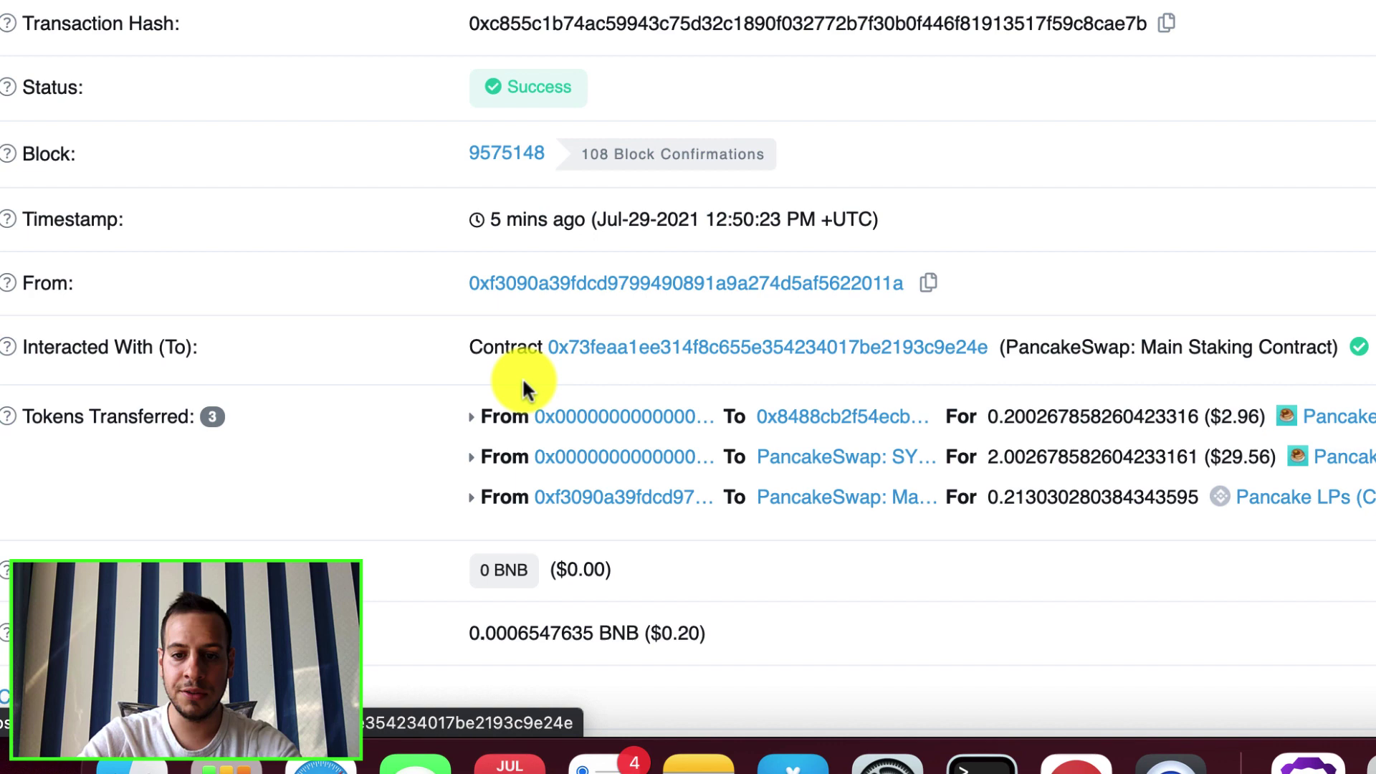
{"action": "scroll", "coordinate": [1187, 336], "scroll_direction": "down", "scroll_amount": 4}
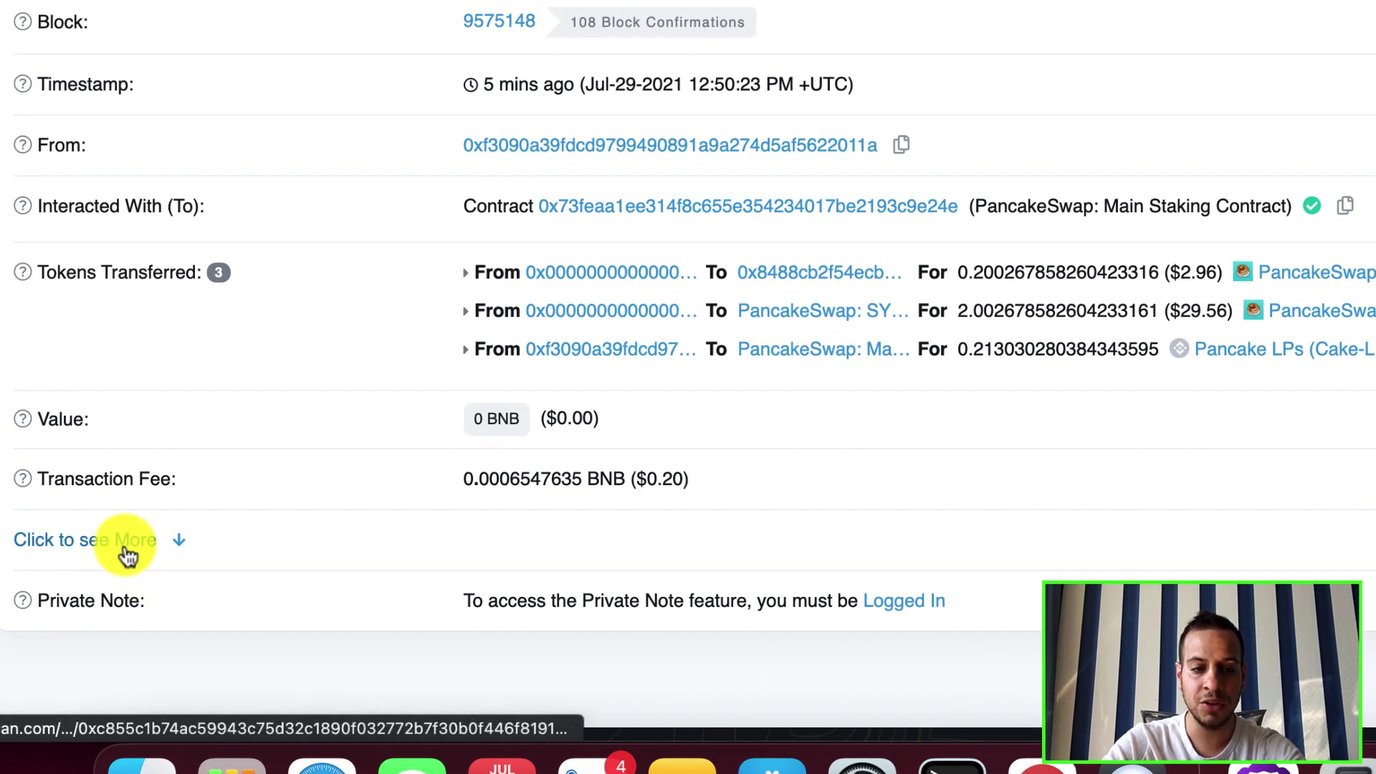
{"action": "left_click", "coordinate": [123, 543]}
{"action": "scroll", "coordinate": [122, 541], "scroll_direction": "down", "scroll_amount": 5}
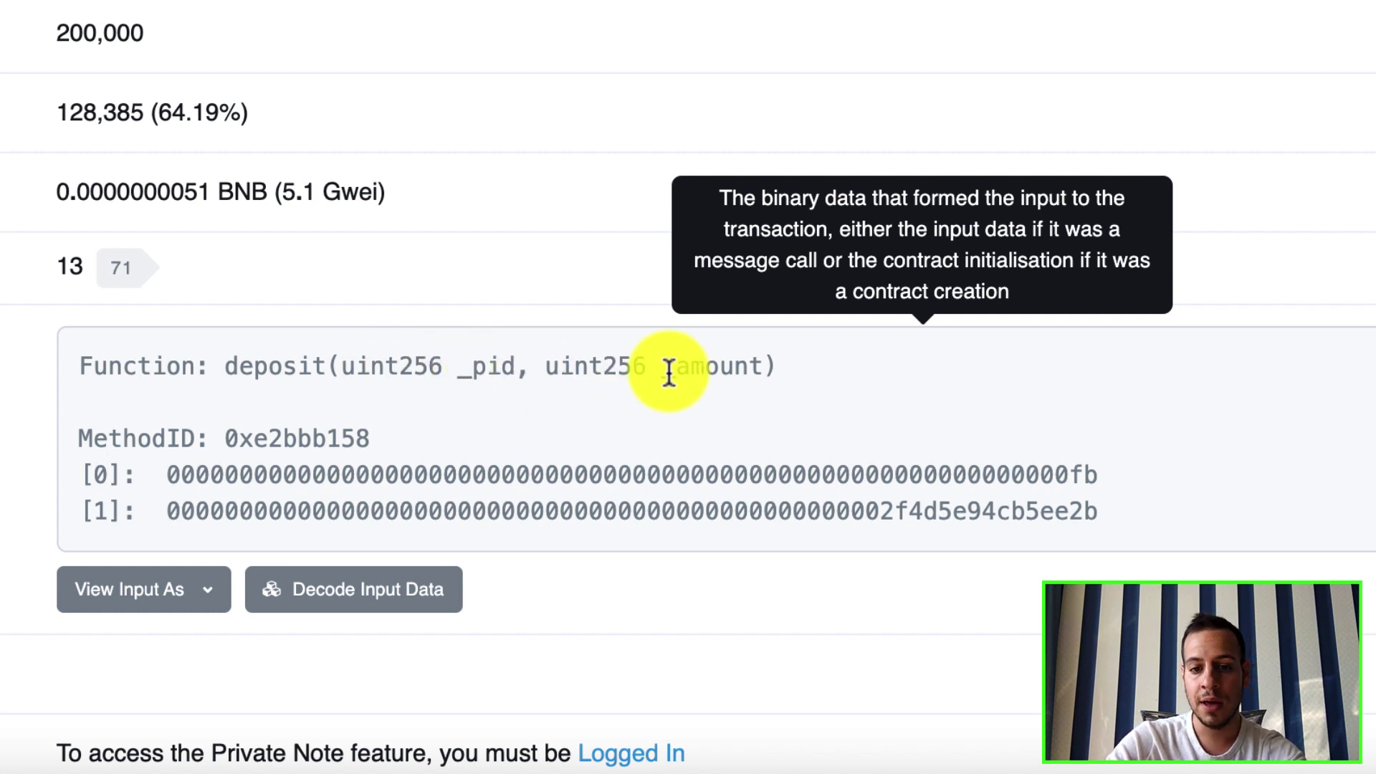
{"action": "left_click", "coordinate": [365, 600]}
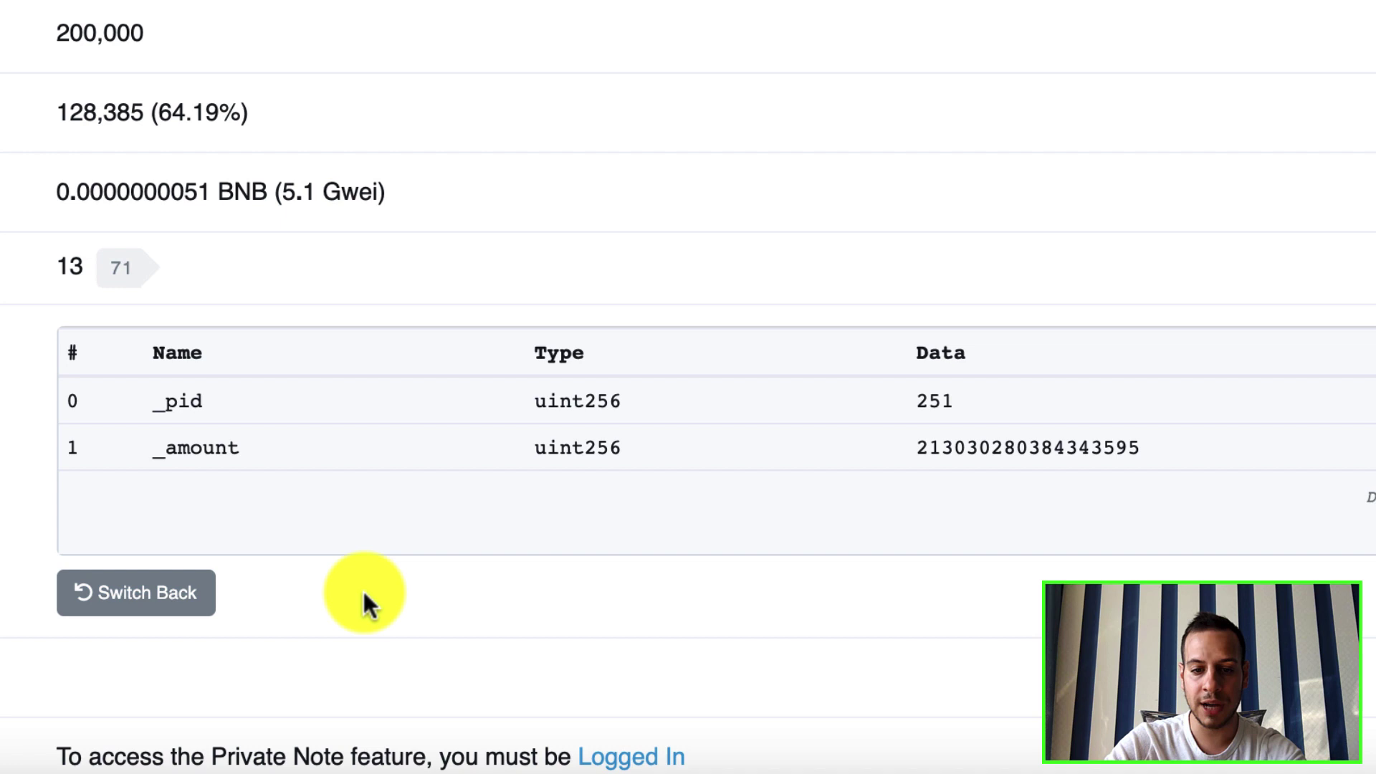
Highlight the staked 0.213 Cake-LP amount and the _pid value 251
{"action": "scroll", "coordinate": [362, 605], "scroll_direction": "down", "scroll_amount": 2}
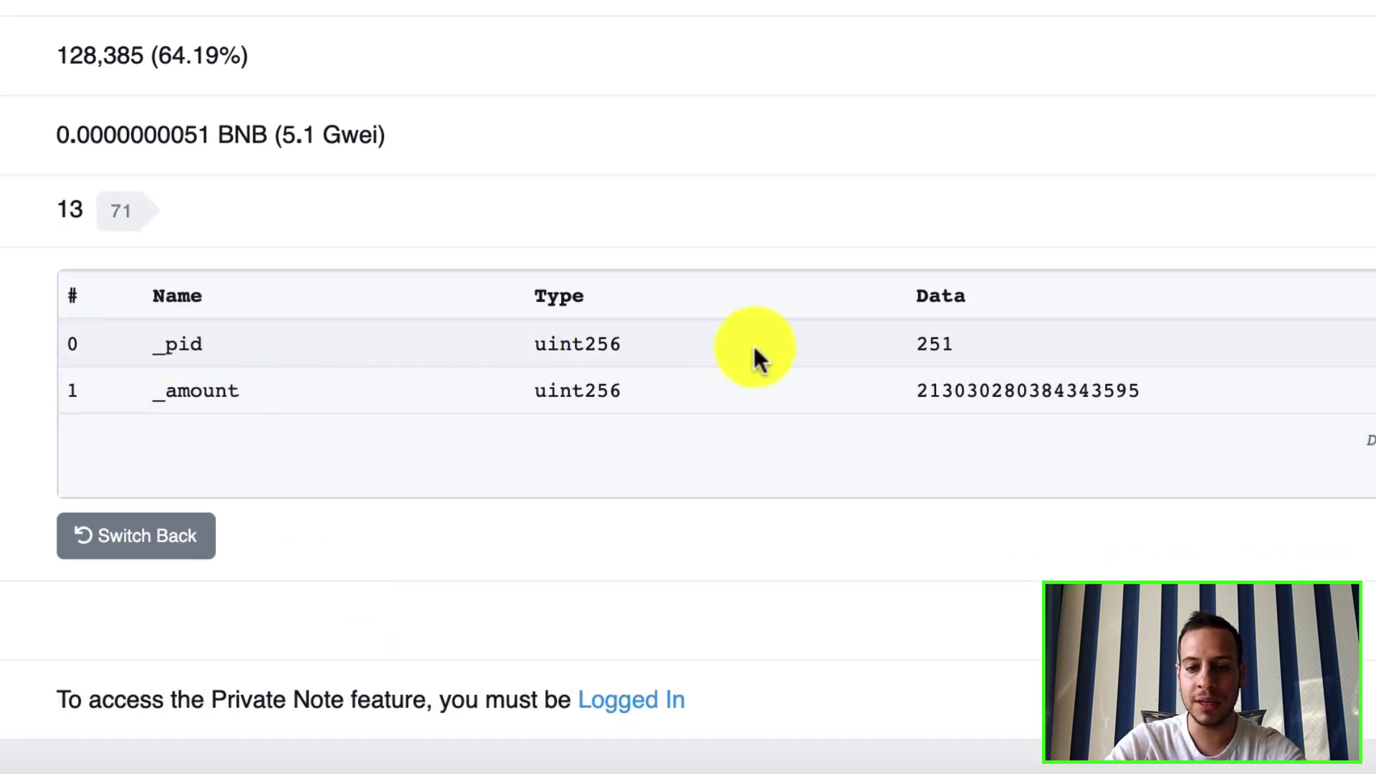
{"action": "scroll", "coordinate": [817, 219], "scroll_direction": "up", "scroll_amount": 5}
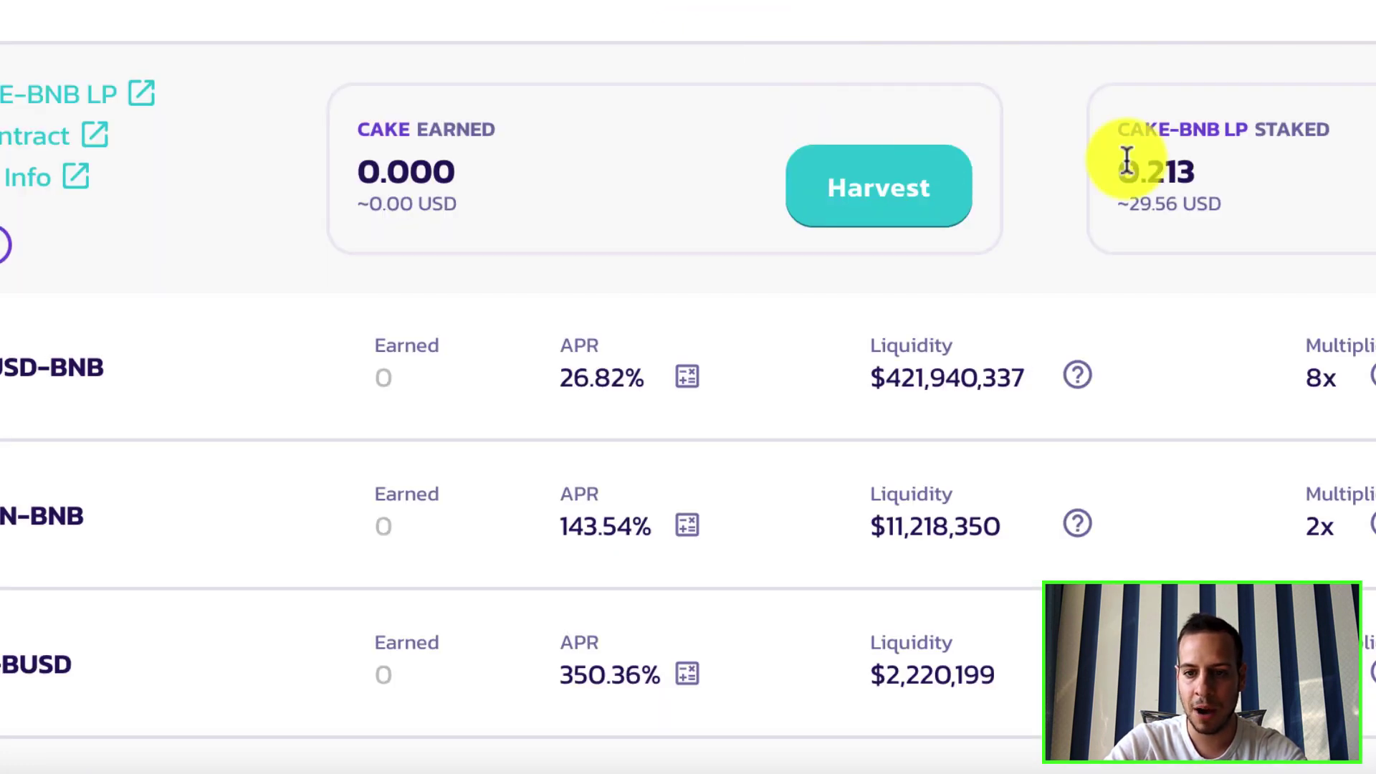
{"action": "left_click_drag", "start_coordinate": [1112, 164], "coordinate": [1211, 164]}
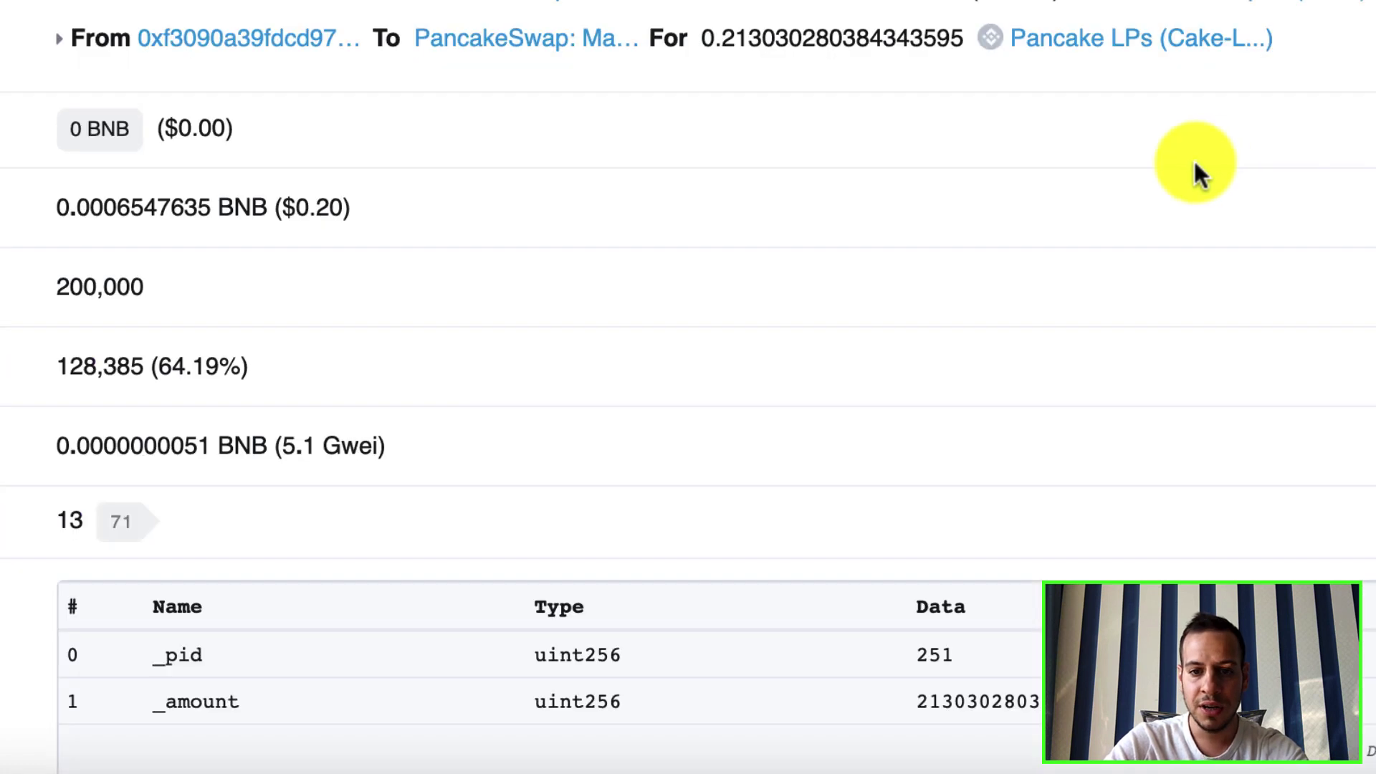
{"action": "scroll", "coordinate": [788, 495], "scroll_direction": "down", "scroll_amount": 2}
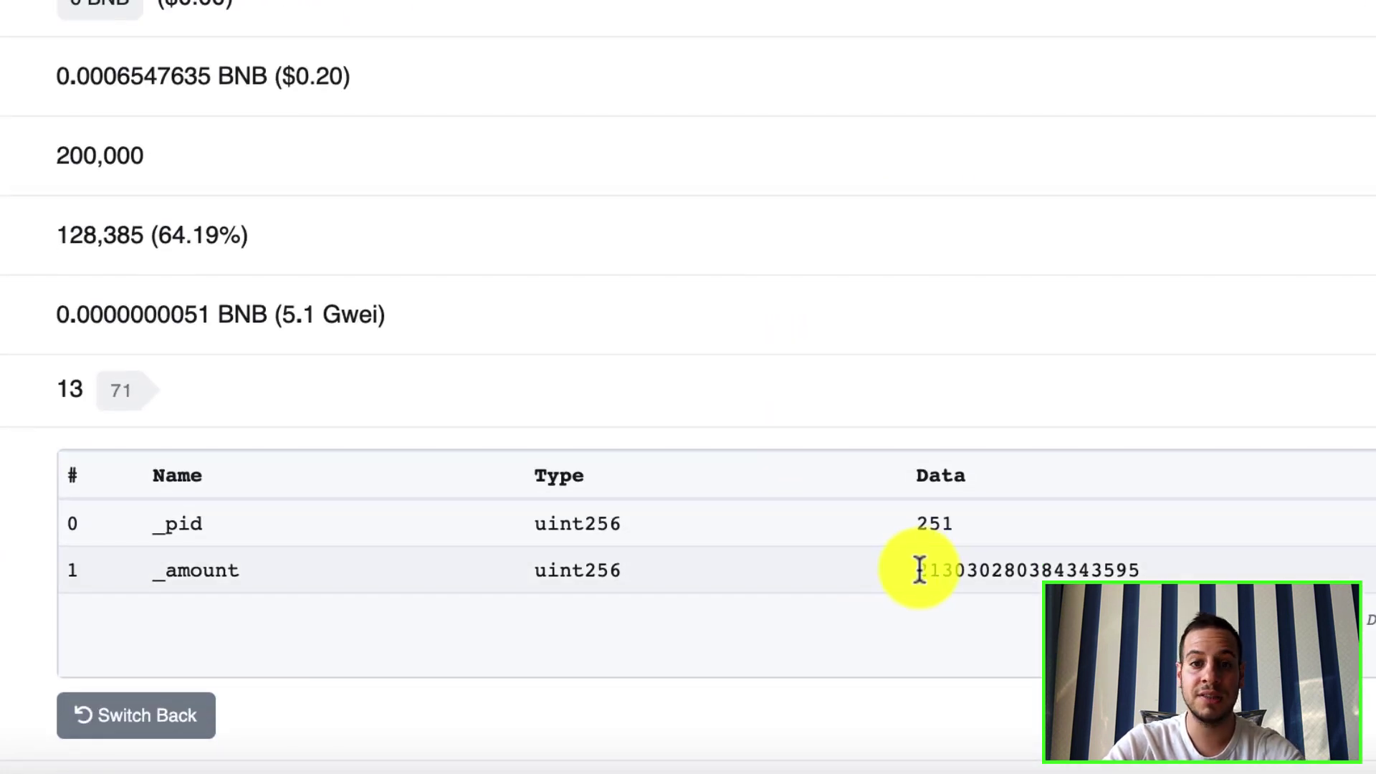
{"action": "double_click", "coordinate": [932, 523]}
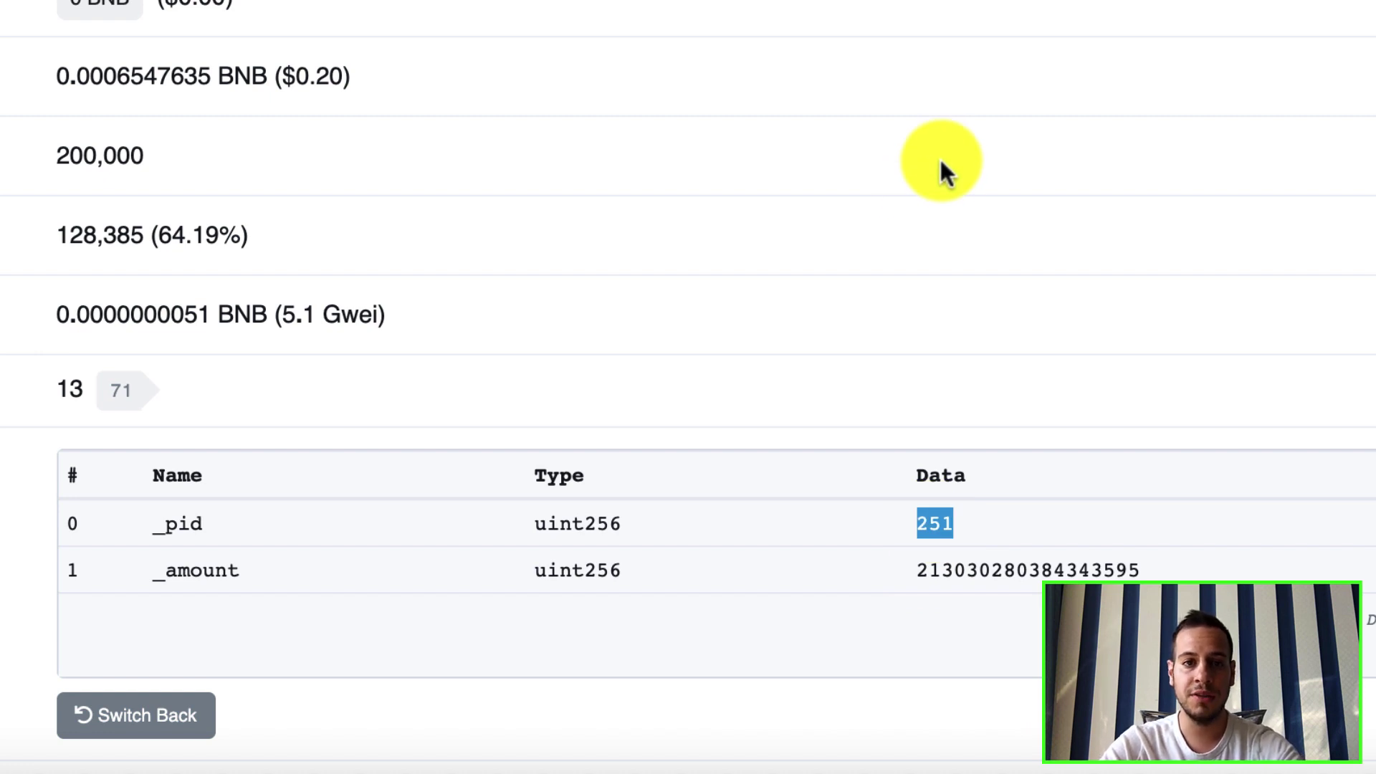
{"action": "scroll", "coordinate": [941, 165], "scroll_direction": "up", "scroll_amount": 6}
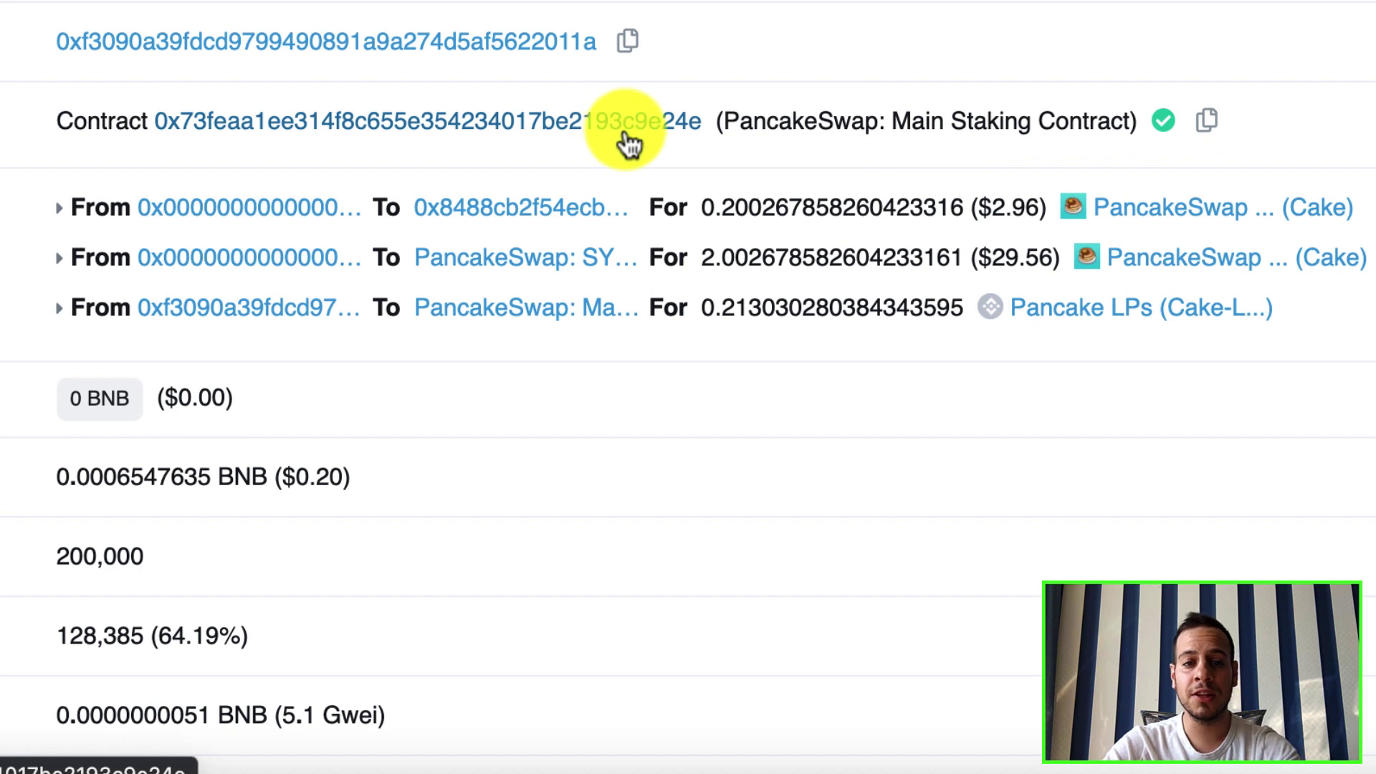
Open the PancakeSwap Main Staking Contract page and show its Write Contract functions
{"action": "left_click", "coordinate": [539, 125]}
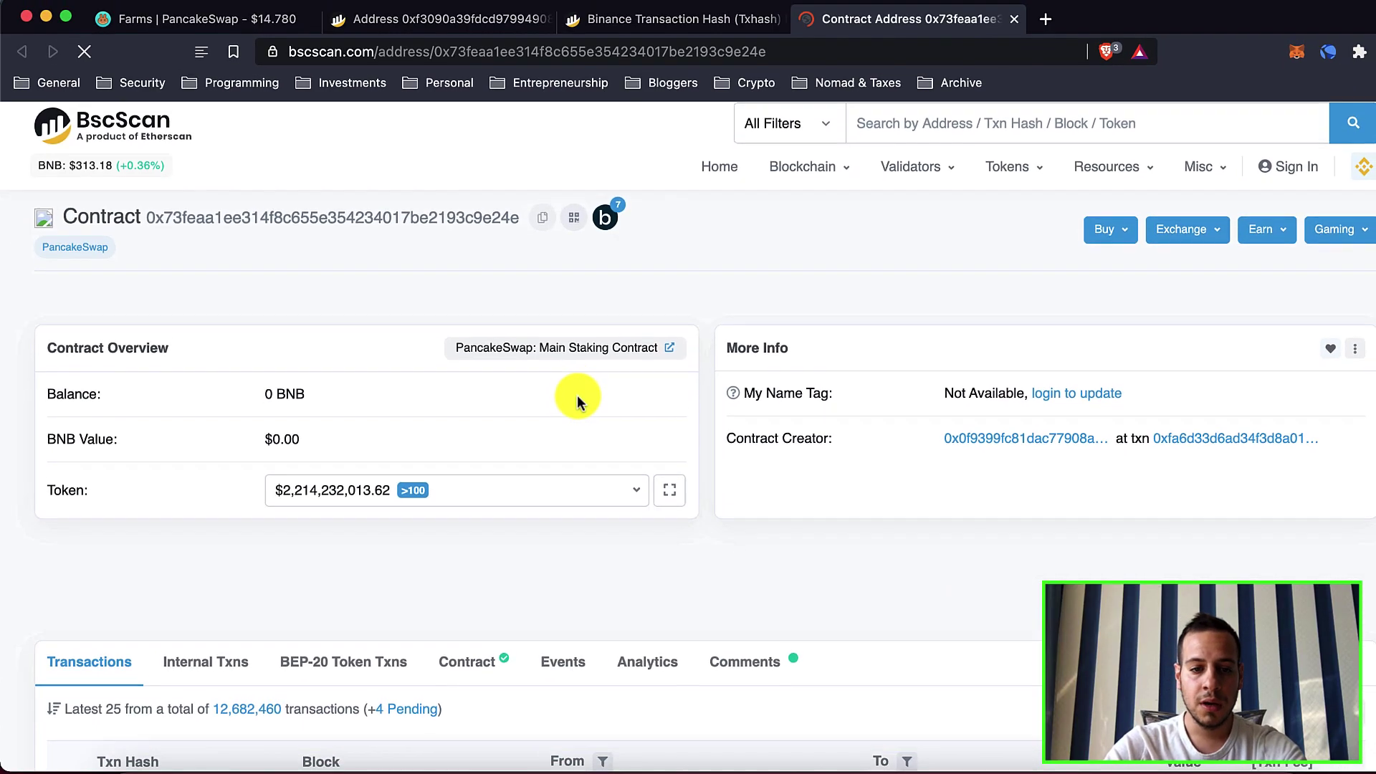
{"action": "scroll", "coordinate": [579, 402], "scroll_direction": "down", "scroll_amount": 3}
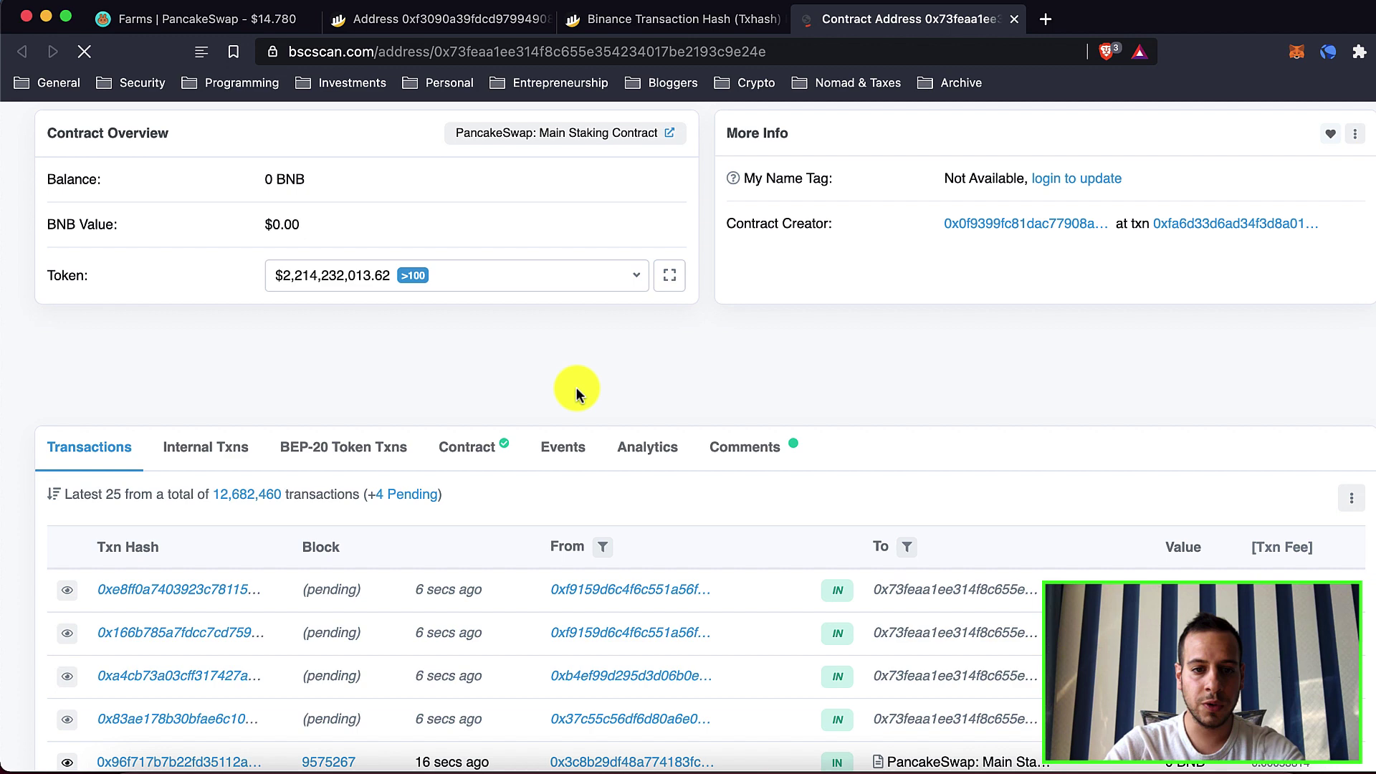
{"action": "scroll", "coordinate": [468, 439], "scroll_direction": "down", "scroll_amount": 2}
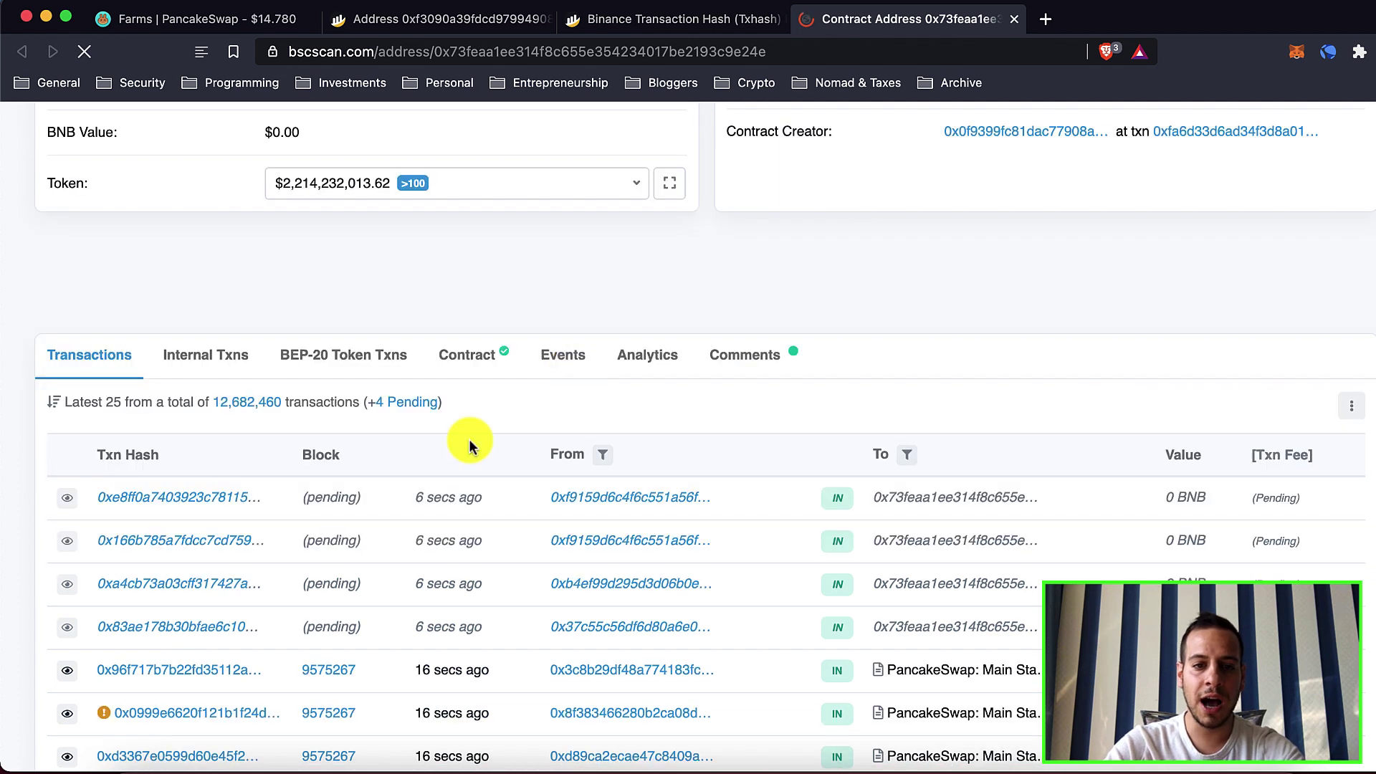
{"action": "left_click", "coordinate": [481, 362]}
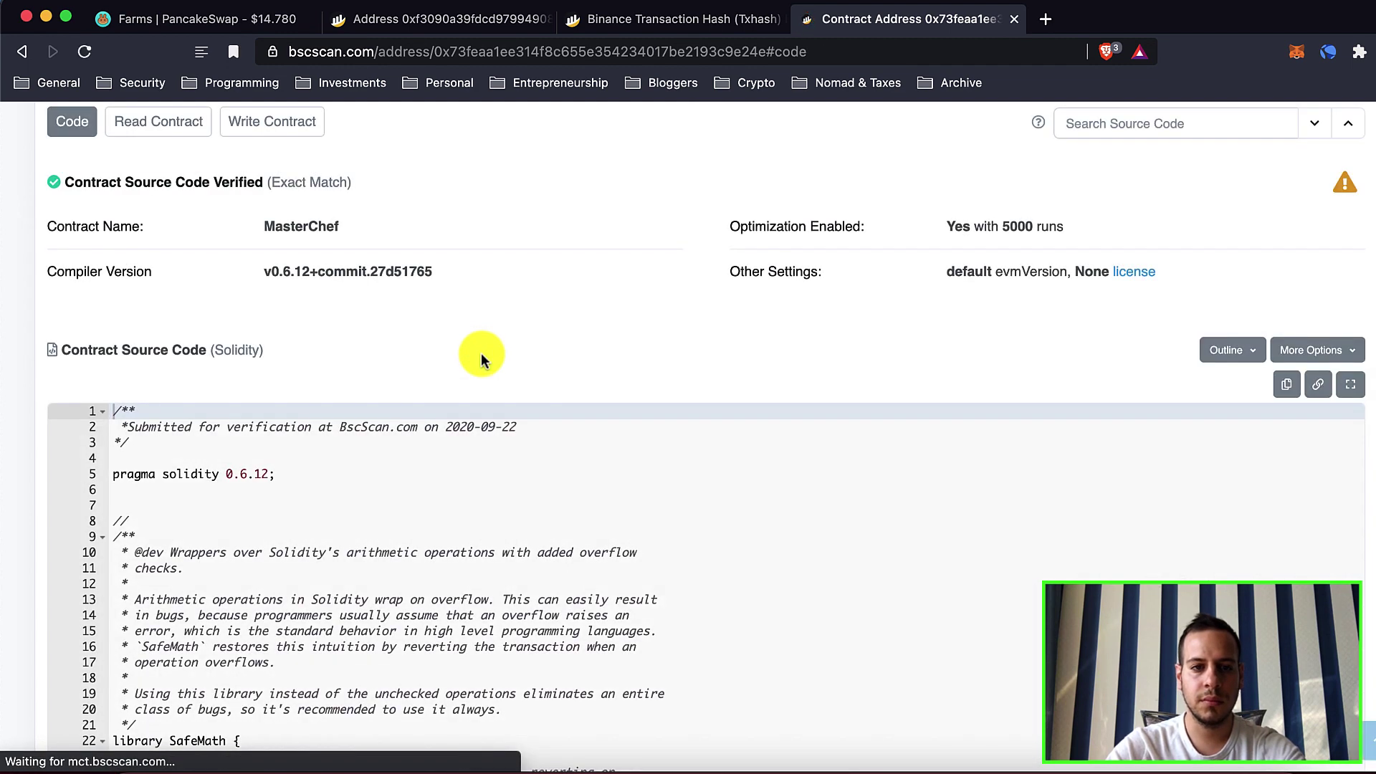
{"action": "left_click", "coordinate": [259, 270]}
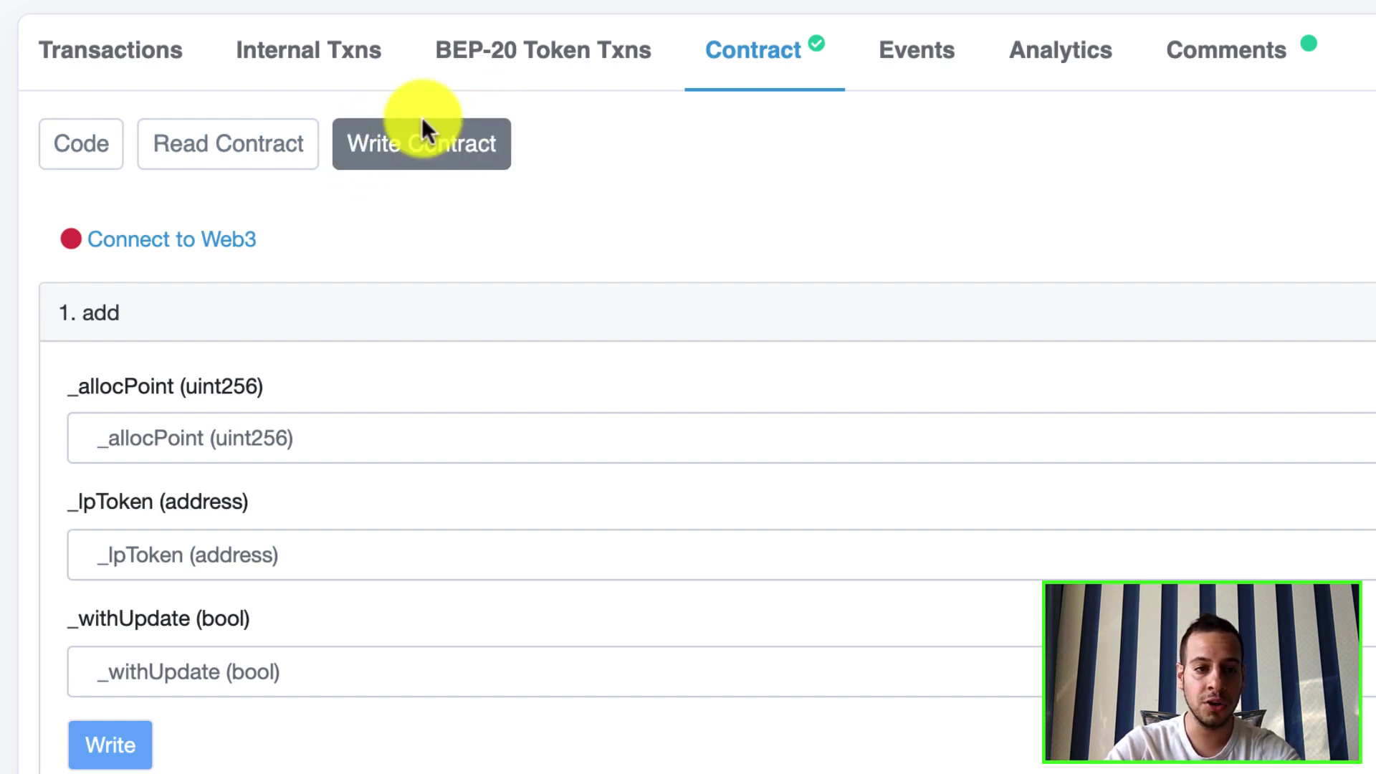
Connect the MetaMask wallet to BscScan, accepting the beta notice
{"action": "left_click", "coordinate": [197, 241]}
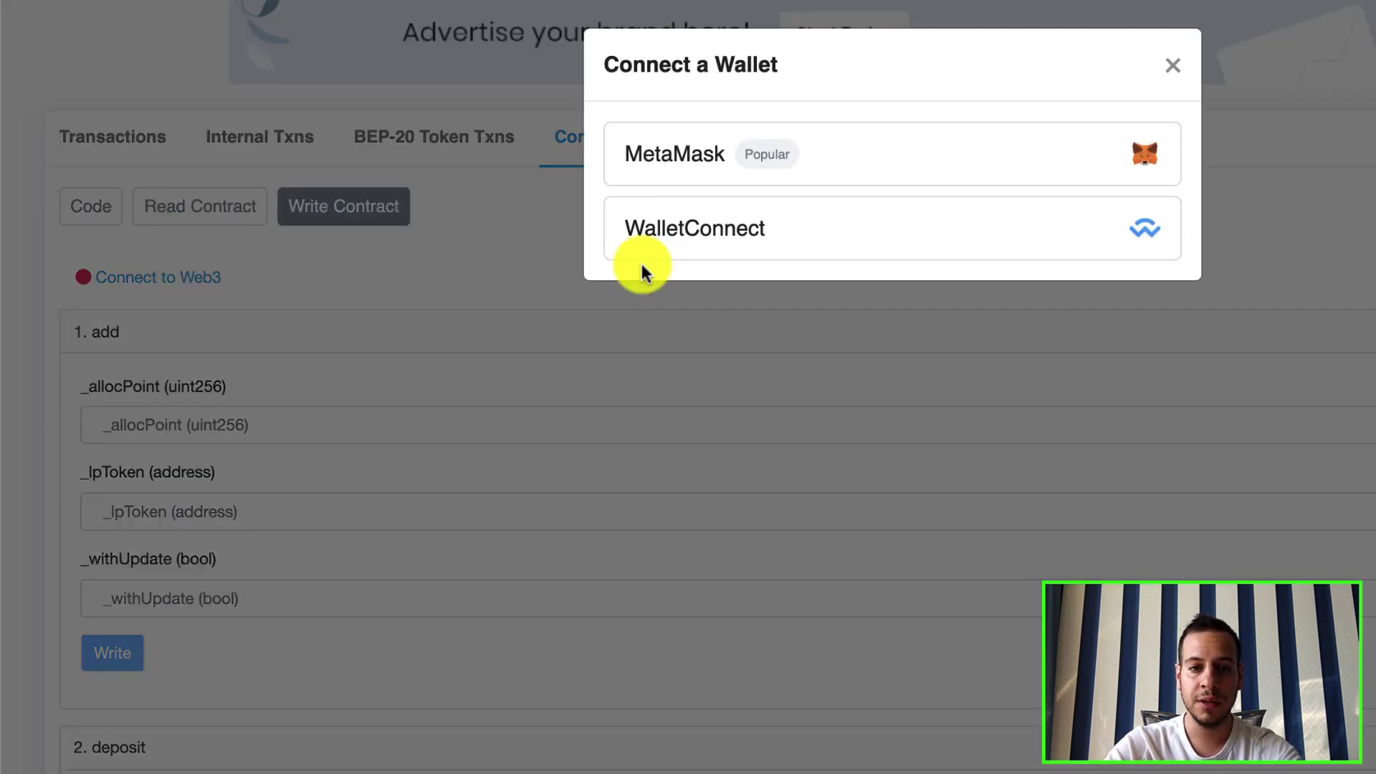
{"action": "left_click", "coordinate": [814, 156]}
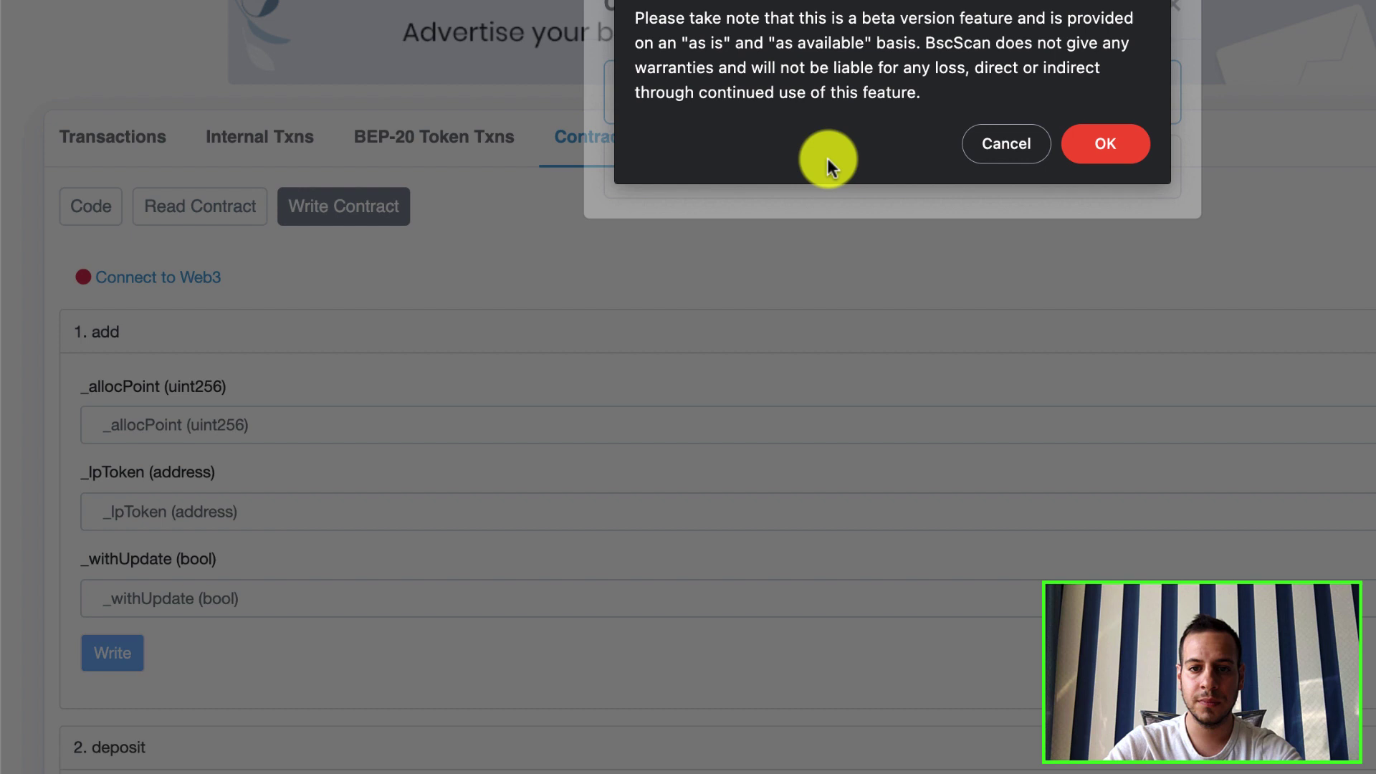
{"action": "left_click", "coordinate": [1087, 137]}
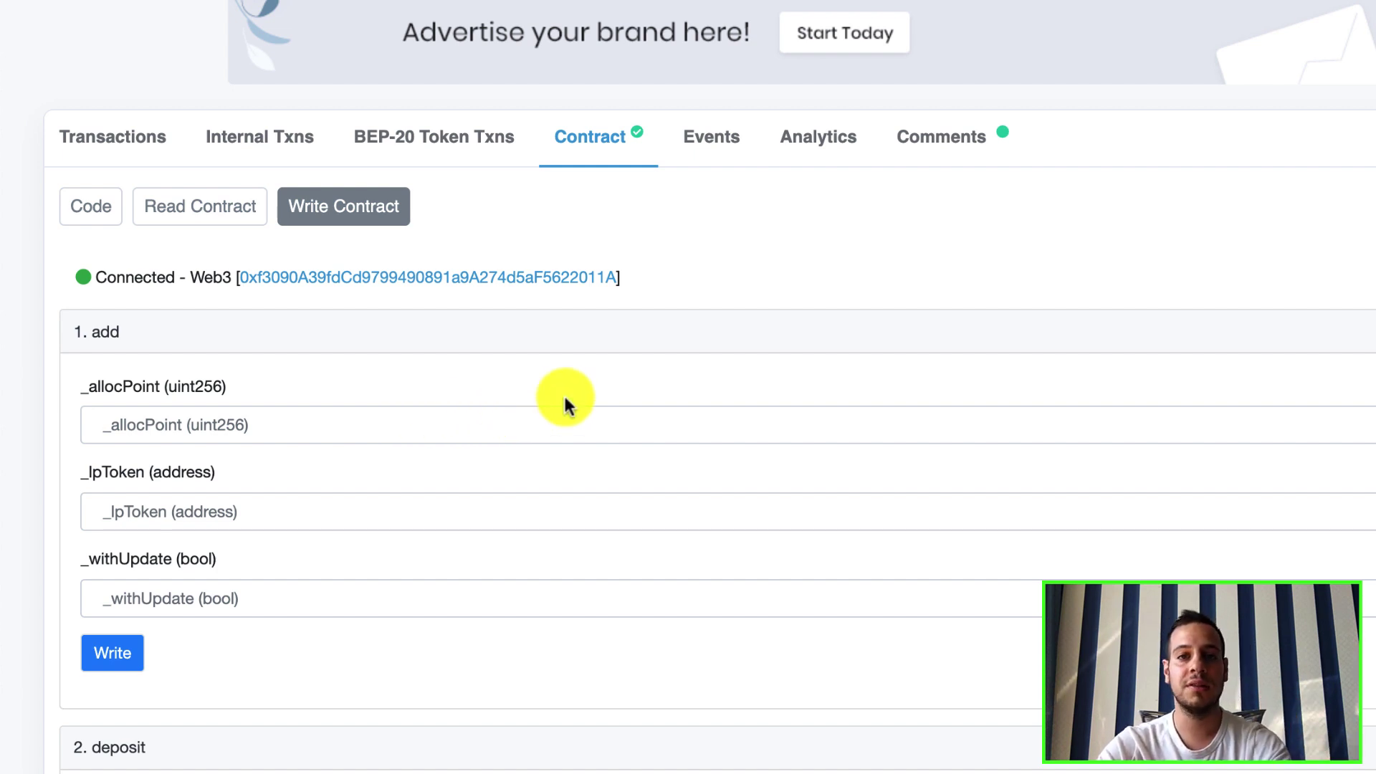
Scroll down to 4. emergencyWithdraw and select its _pid field
{"action": "scroll", "coordinate": [565, 398], "scroll_direction": "down", "scroll_amount": 8}
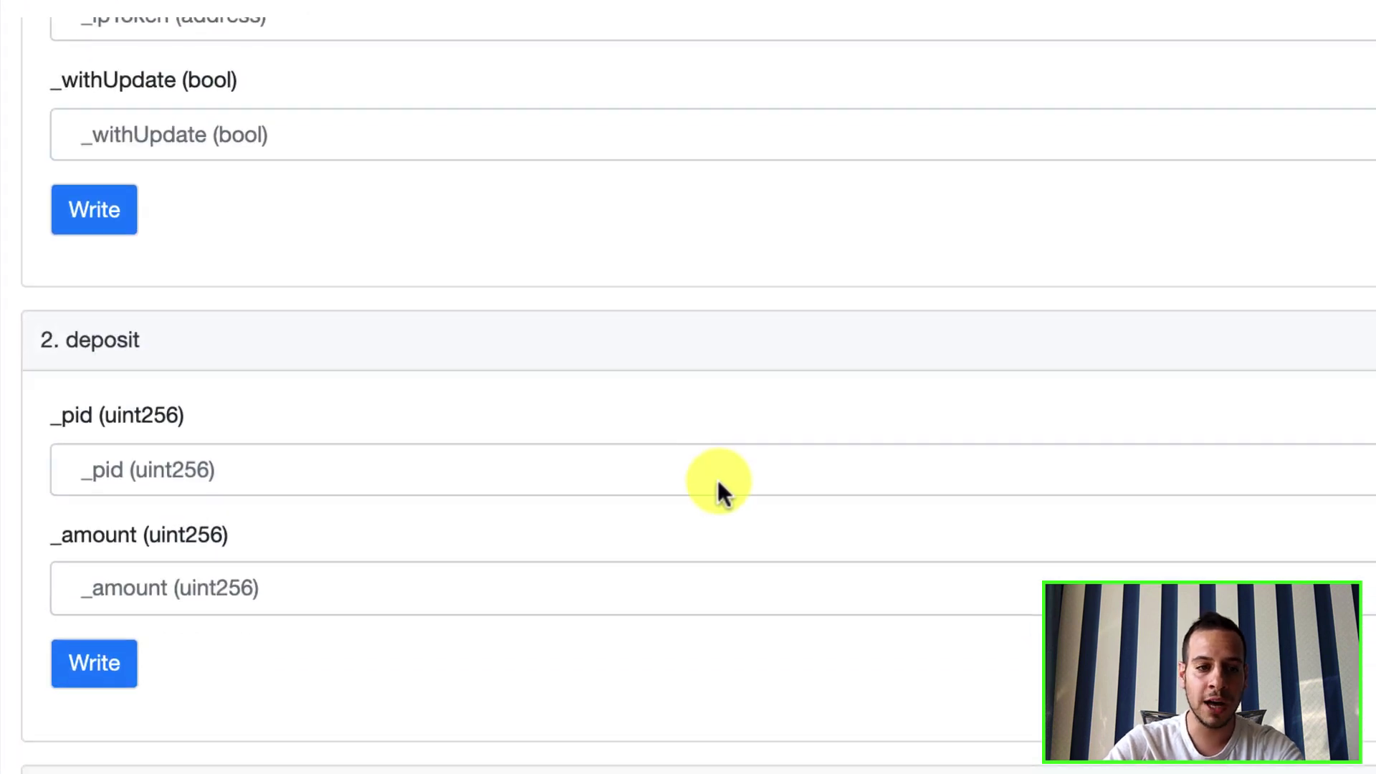
{"action": "scroll", "coordinate": [723, 487], "scroll_direction": "down", "scroll_amount": 10}
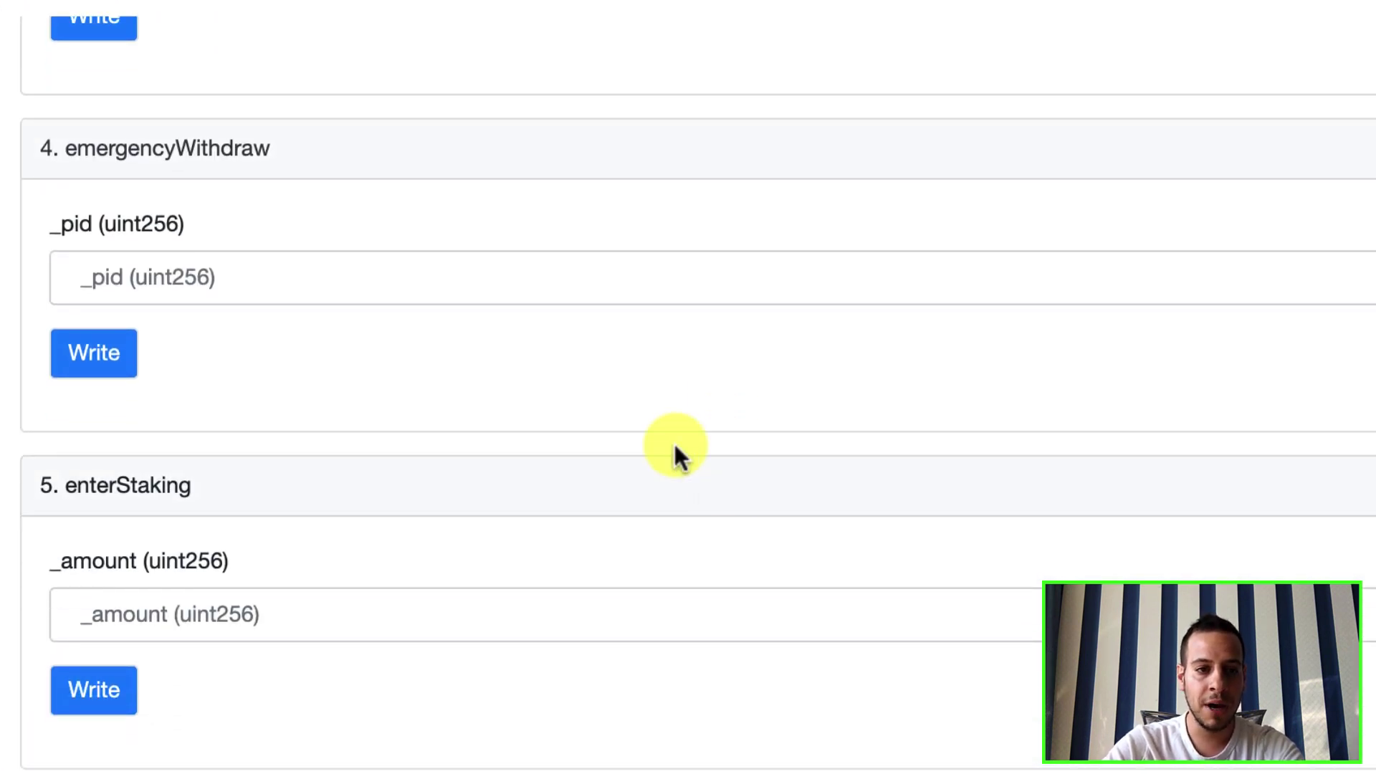
{"action": "left_click", "coordinate": [197, 266]}
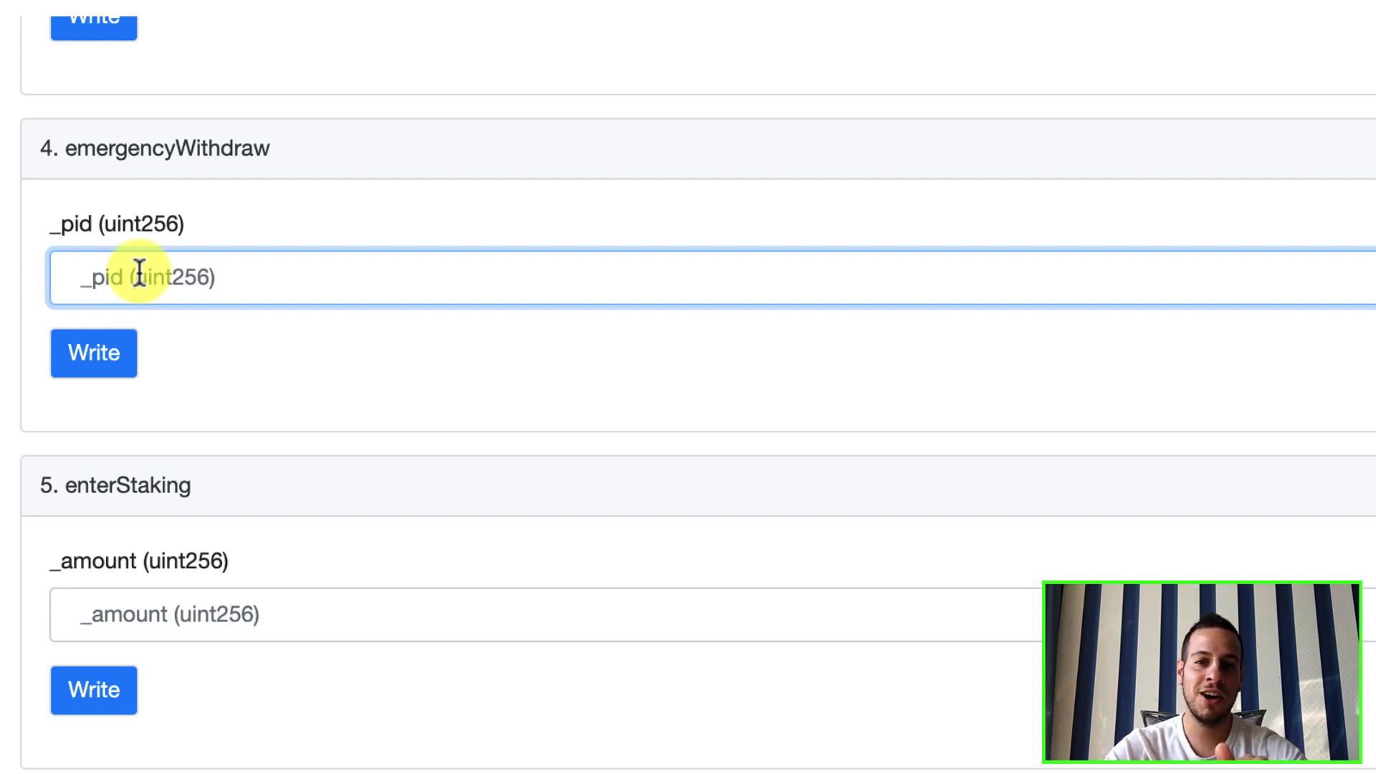
Call emergencyWithdraw with _pid 251 at gas price 5.1, then resubmit after the error
{"action": "type", "text": "251"}
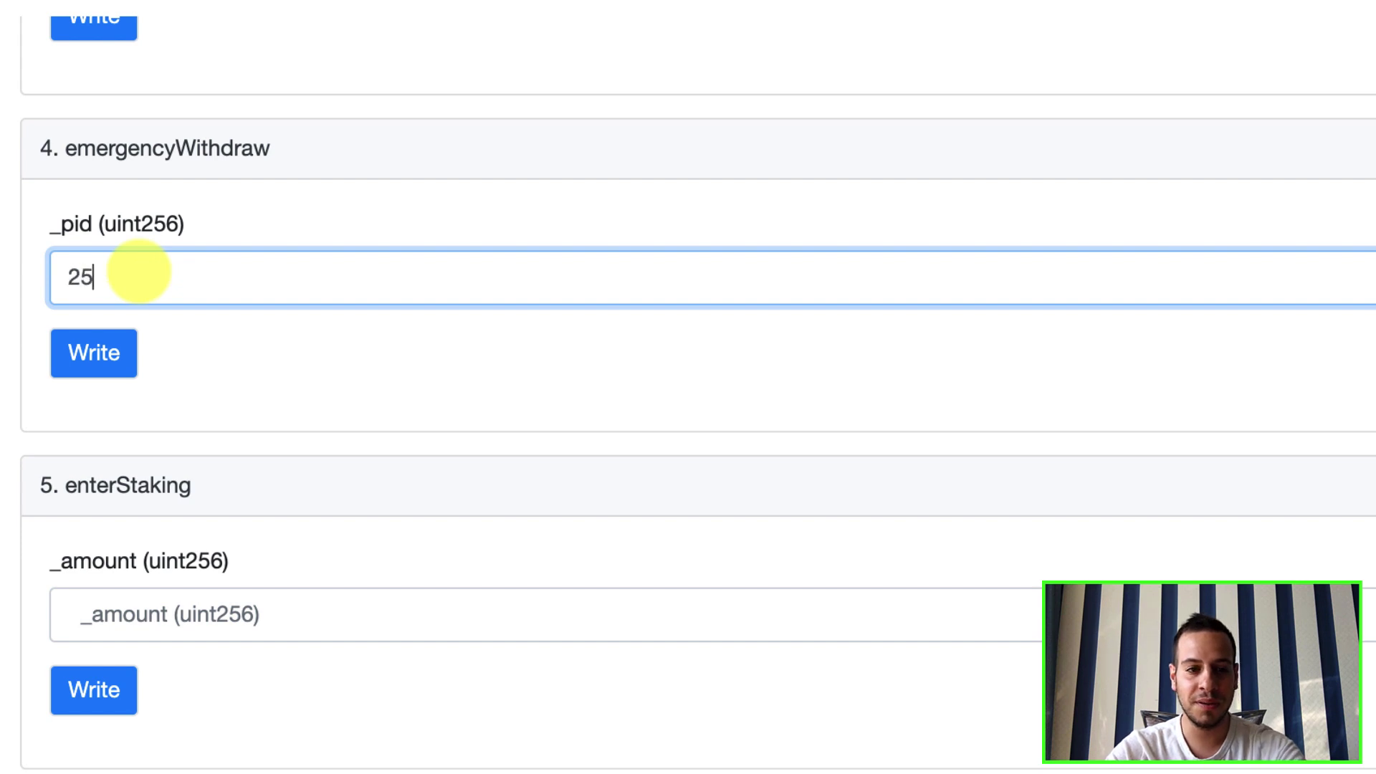
{"action": "left_click", "coordinate": [81, 350]}
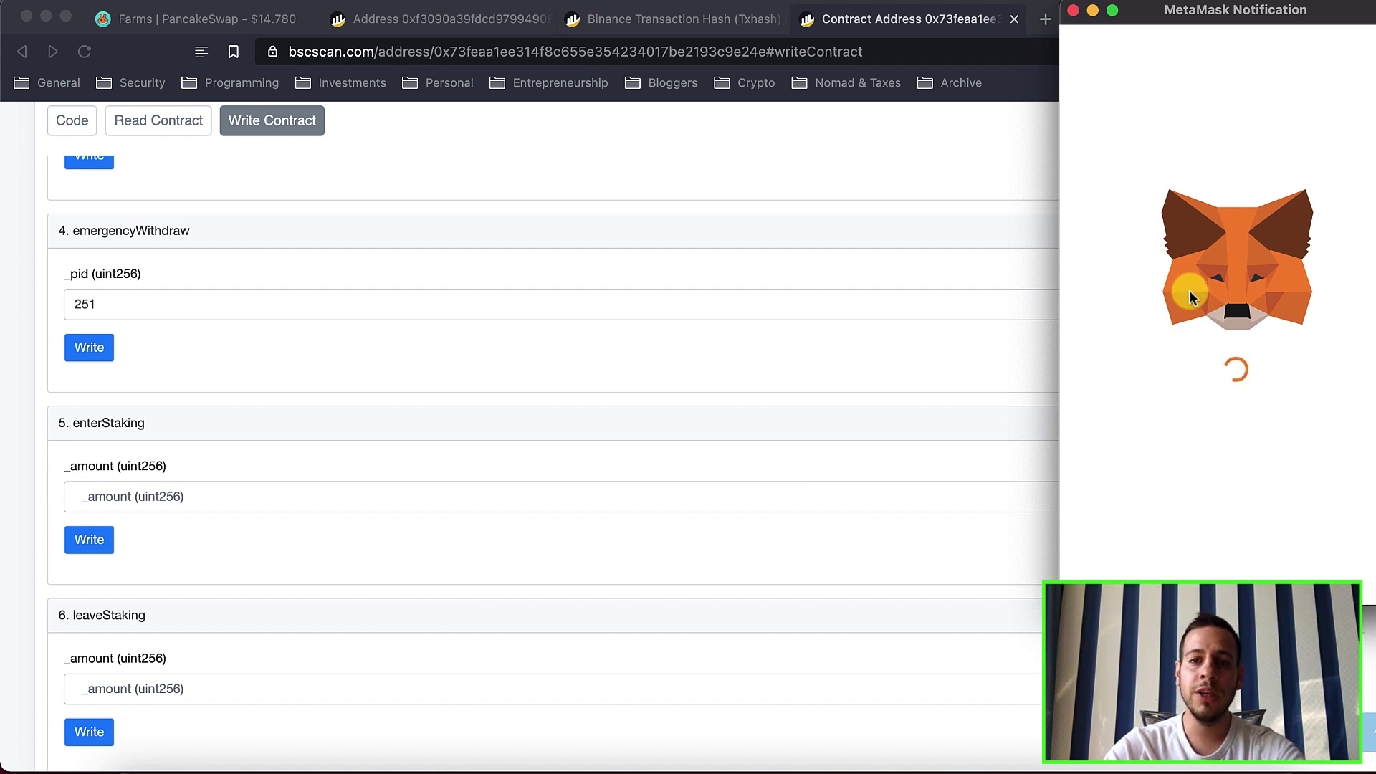
{"action": "left_click", "coordinate": [1145, 370]}
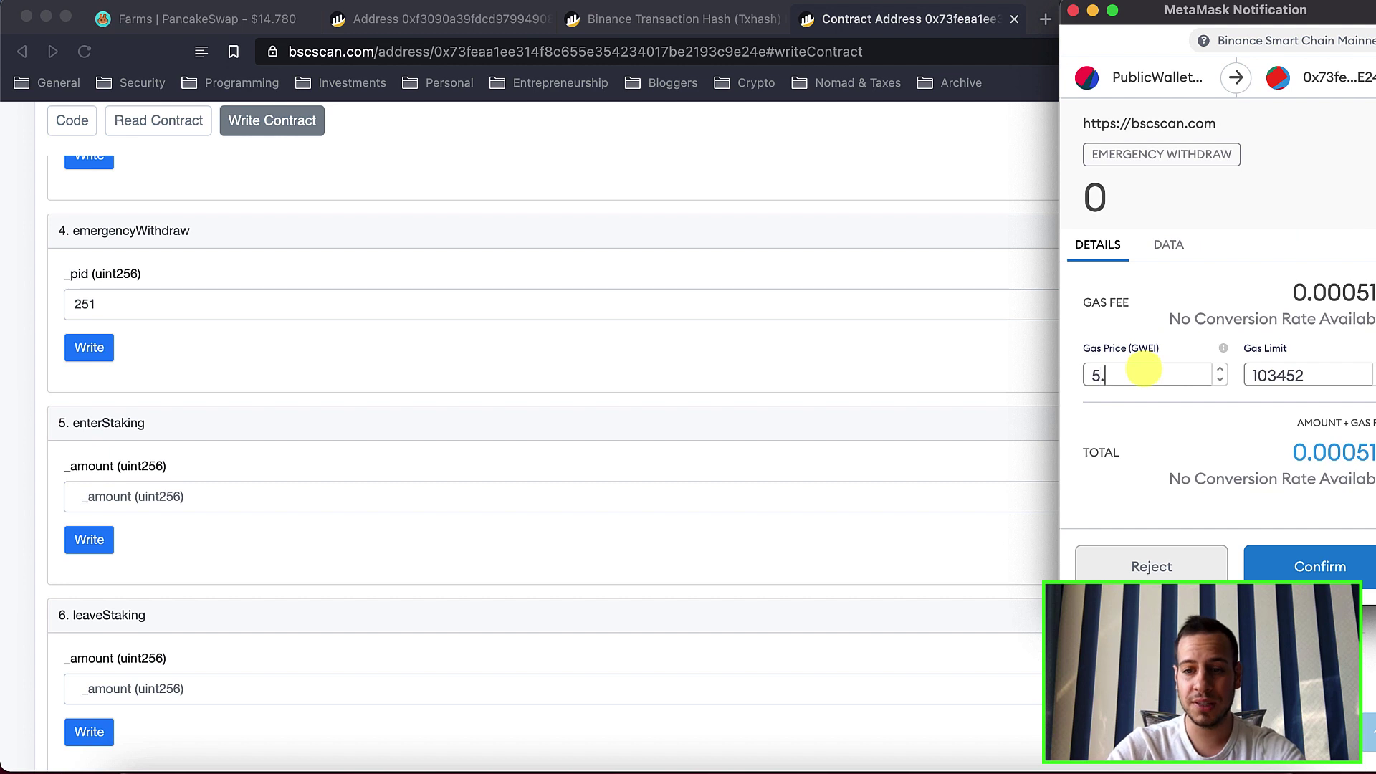
{"action": "type", "text": ".1"}
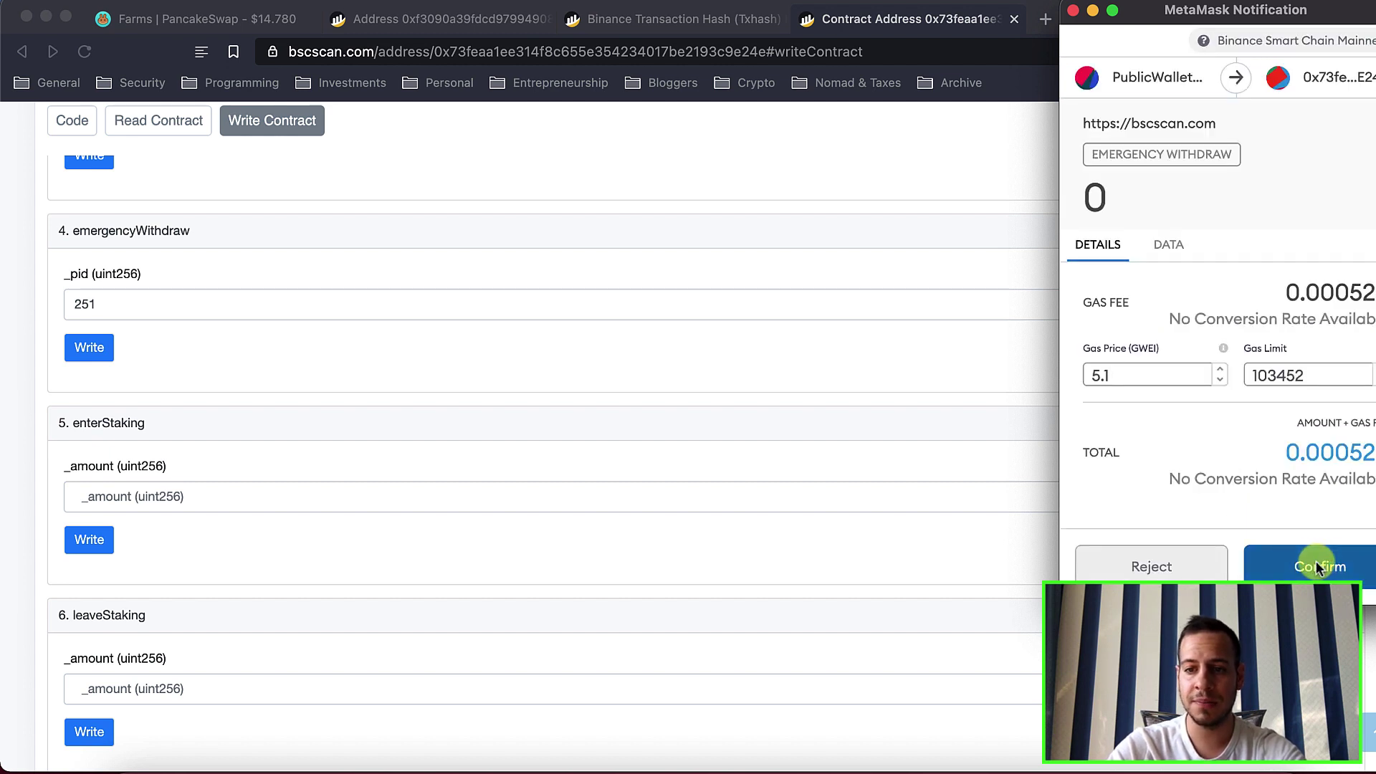
{"action": "left_click", "coordinate": [1316, 561]}
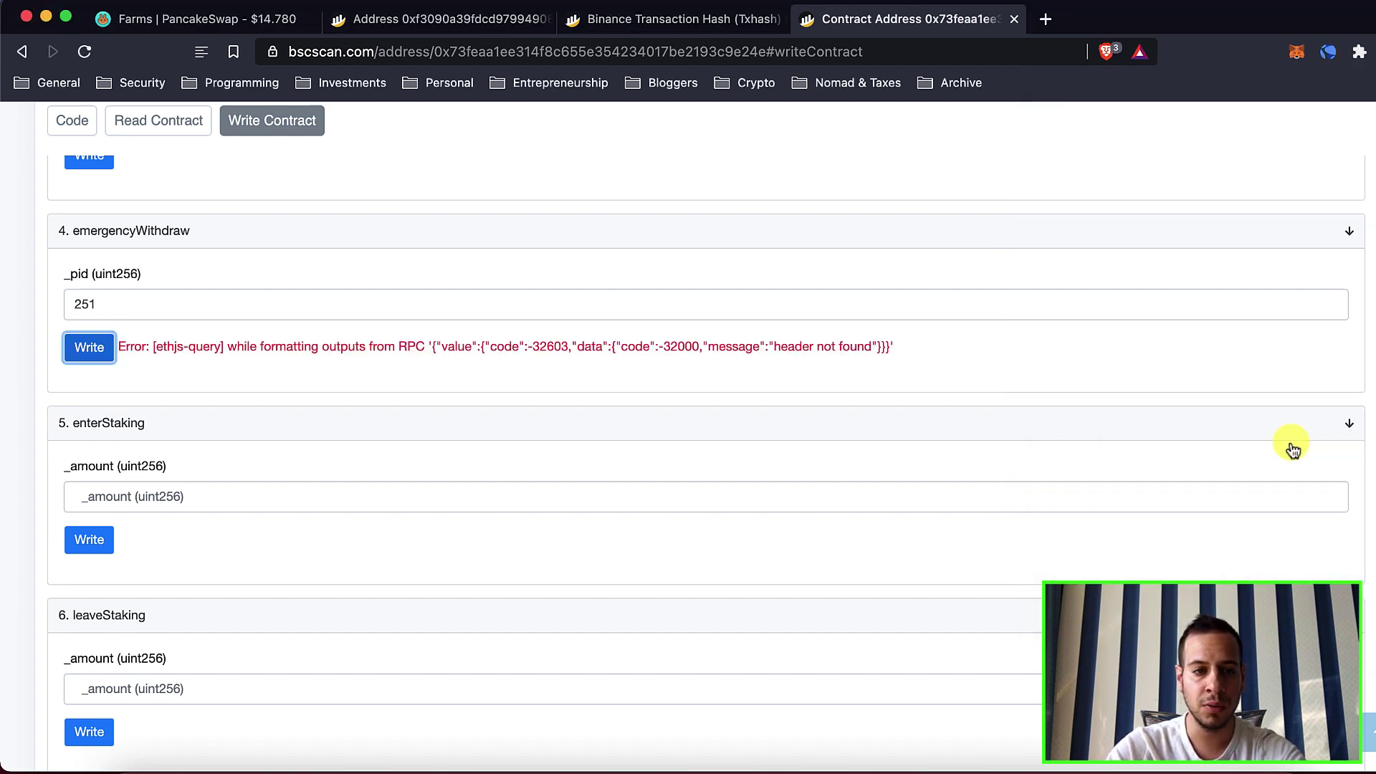
{"action": "left_click", "coordinate": [259, 304]}
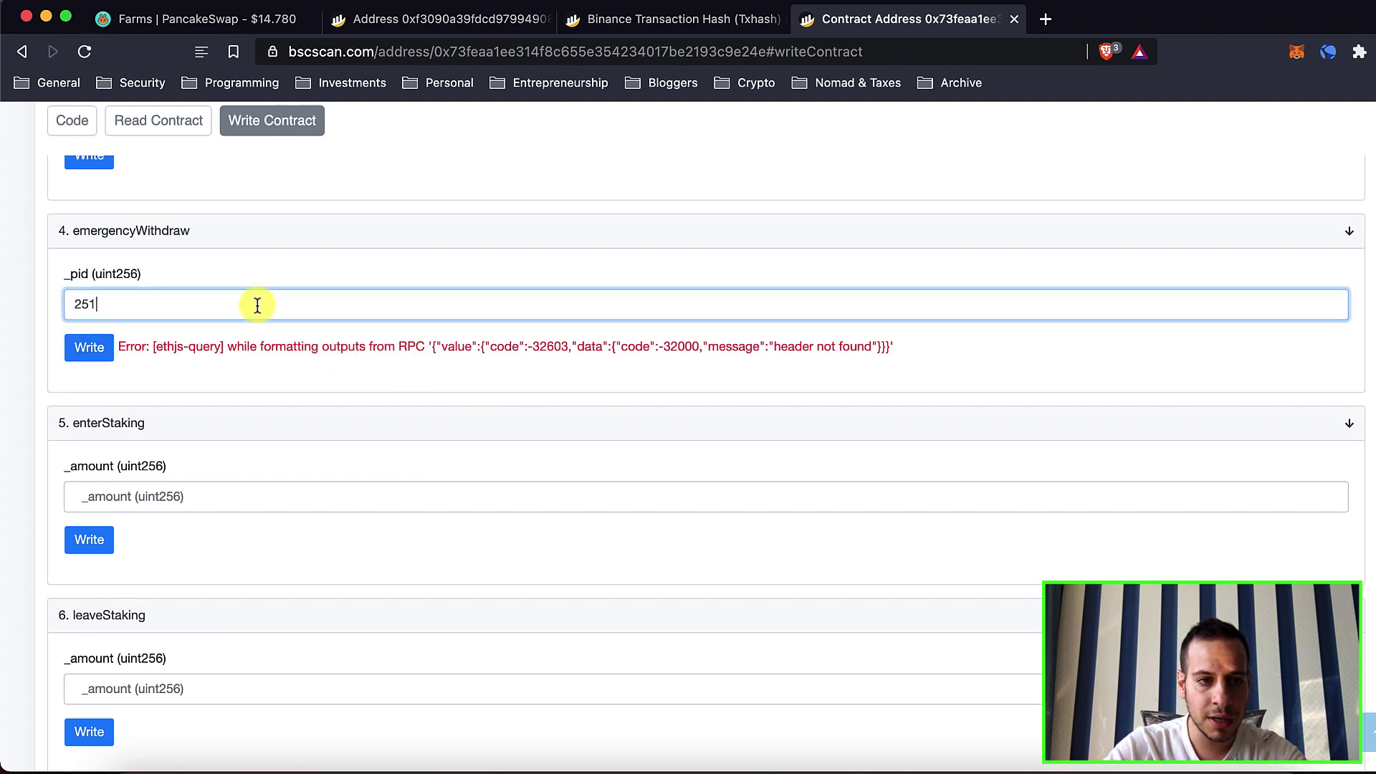
{"action": "left_click", "coordinate": [87, 346]}
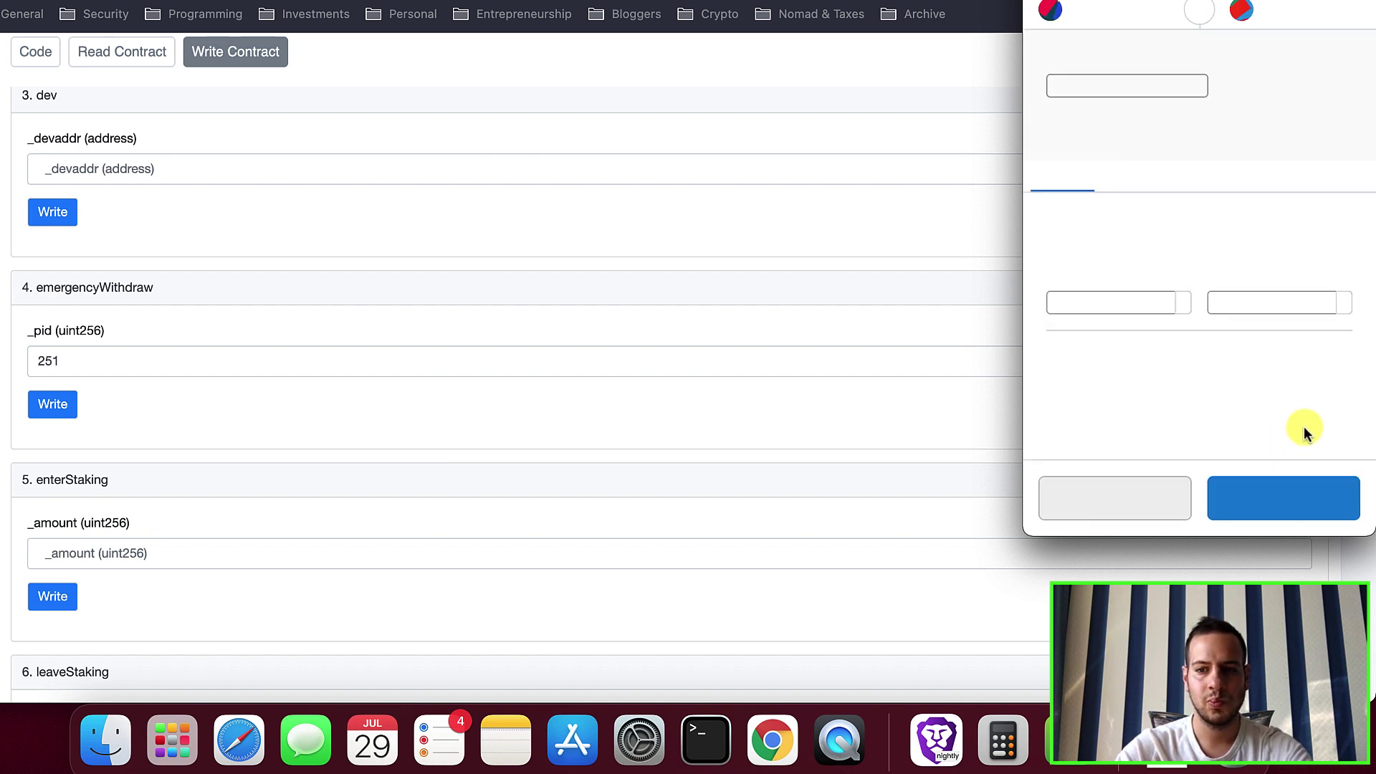
Confirm the emergency withdrawal in MetaMask and view the submitted transaction on BscScan
{"action": "left_click", "coordinate": [1300, 493]}
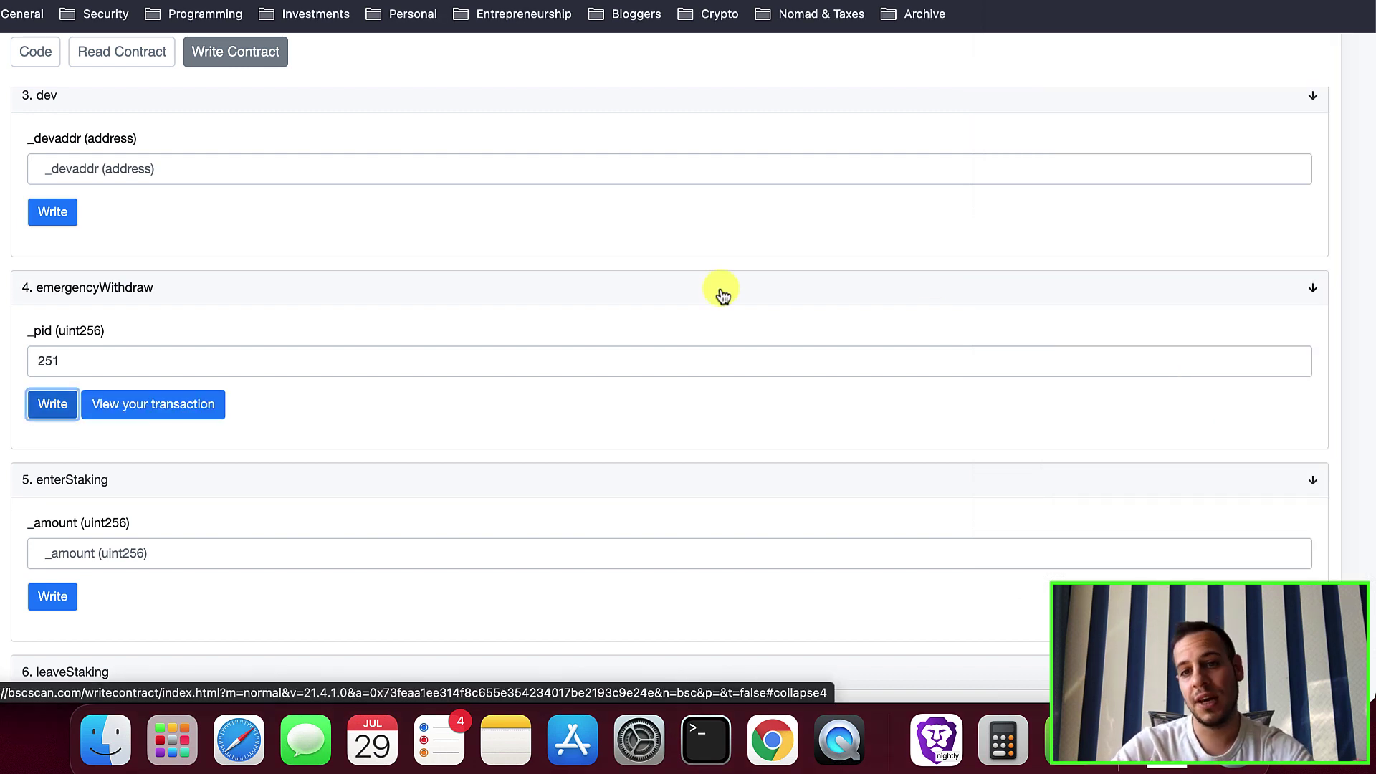
{"action": "left_click", "coordinate": [159, 410]}
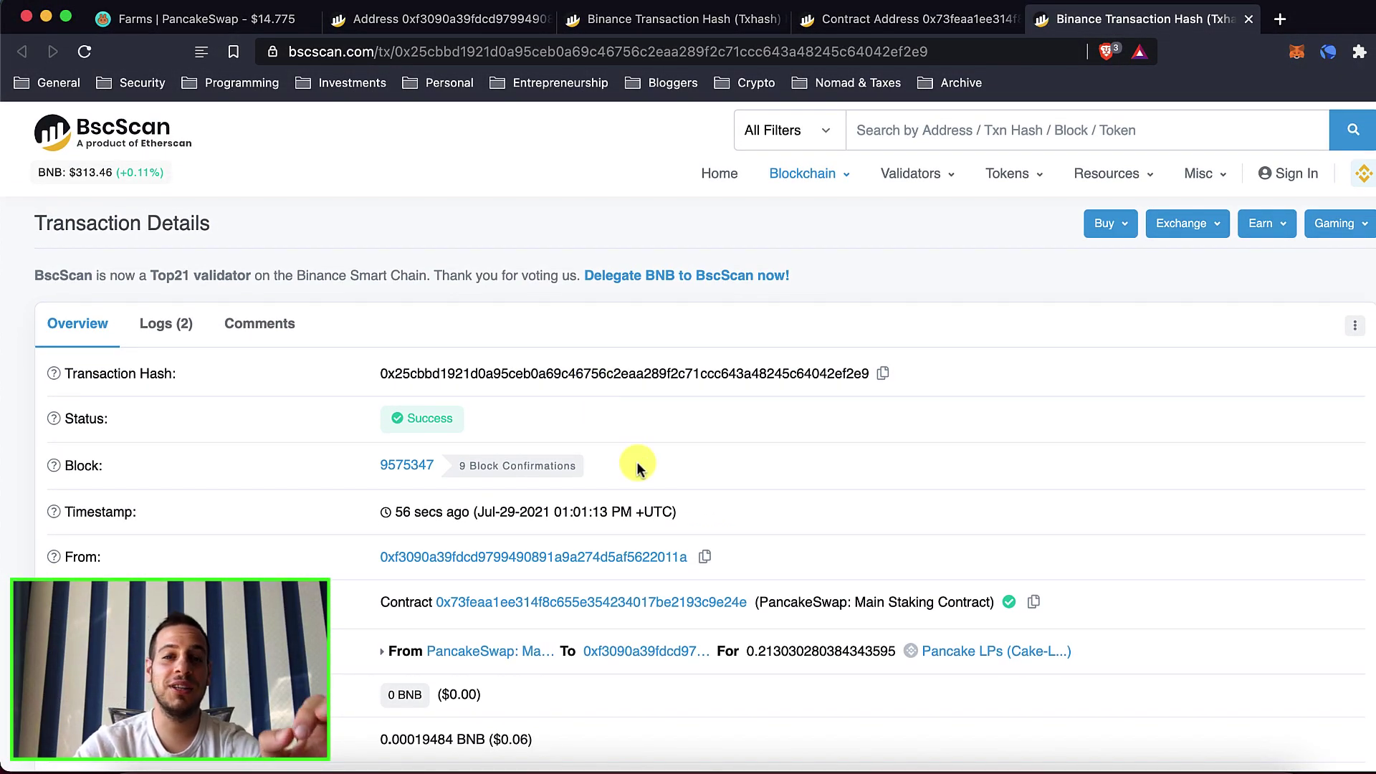
Scroll through the successful transaction returning 0.213030280384343595 Cake-LP to the wallet
{"action": "scroll", "coordinate": [631, 430], "scroll_direction": "down", "scroll_amount": 2}
{"action": "scroll", "coordinate": [631, 430], "scroll_direction": "down", "scroll_amount": 2}
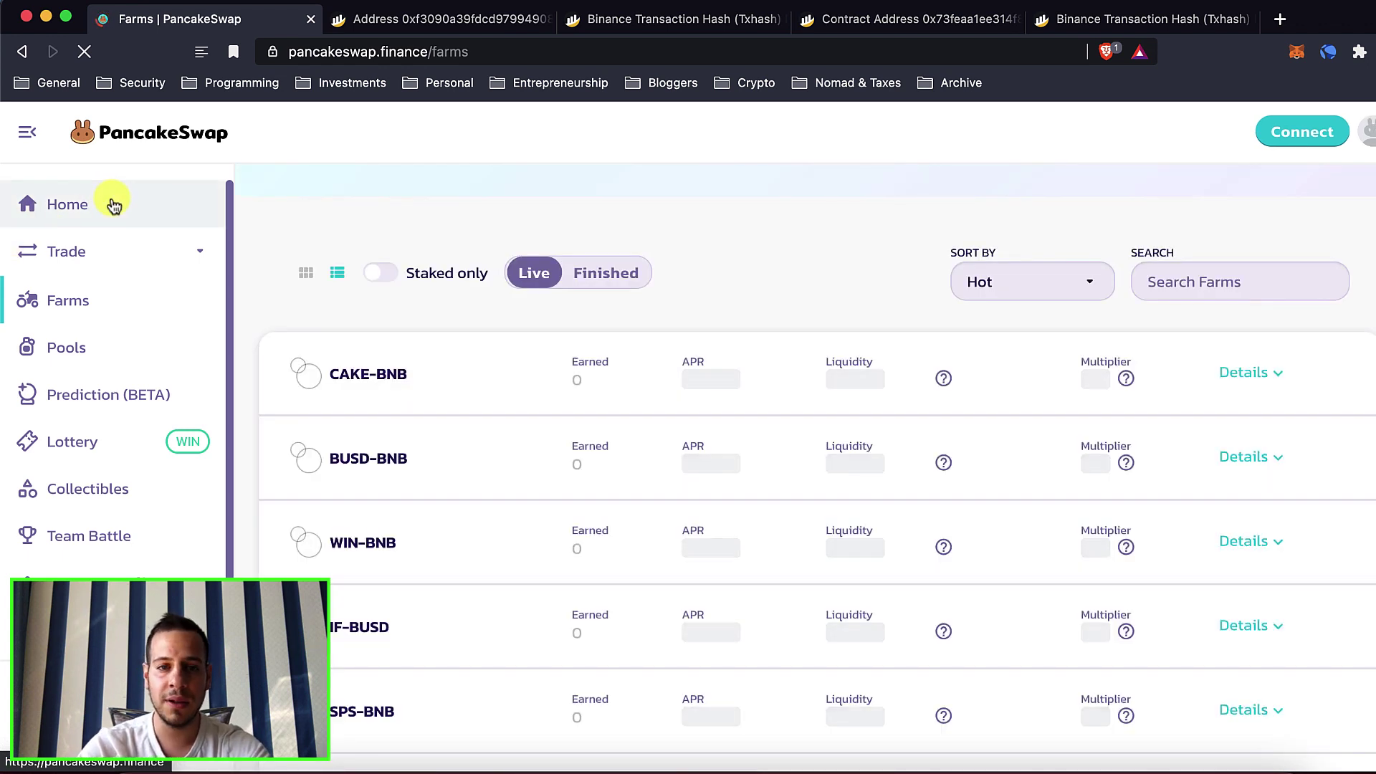
Scroll the reloaded Farms page to the top to see the CAKE-BNB and BUSD-BNB farms
{"action": "scroll", "coordinate": [111, 202], "scroll_direction": "down", "scroll_amount": 1}
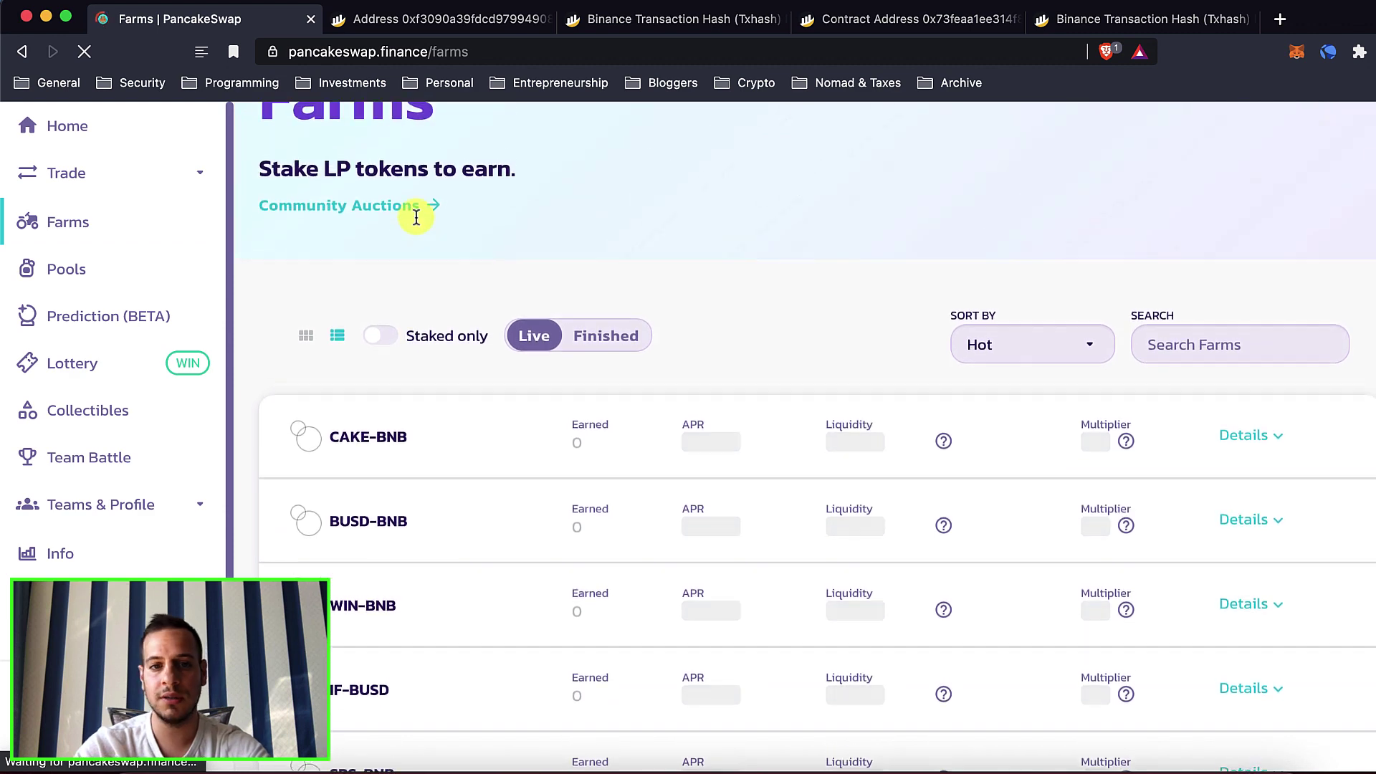
{"action": "scroll", "coordinate": [416, 217], "scroll_direction": "up", "scroll_amount": 1}
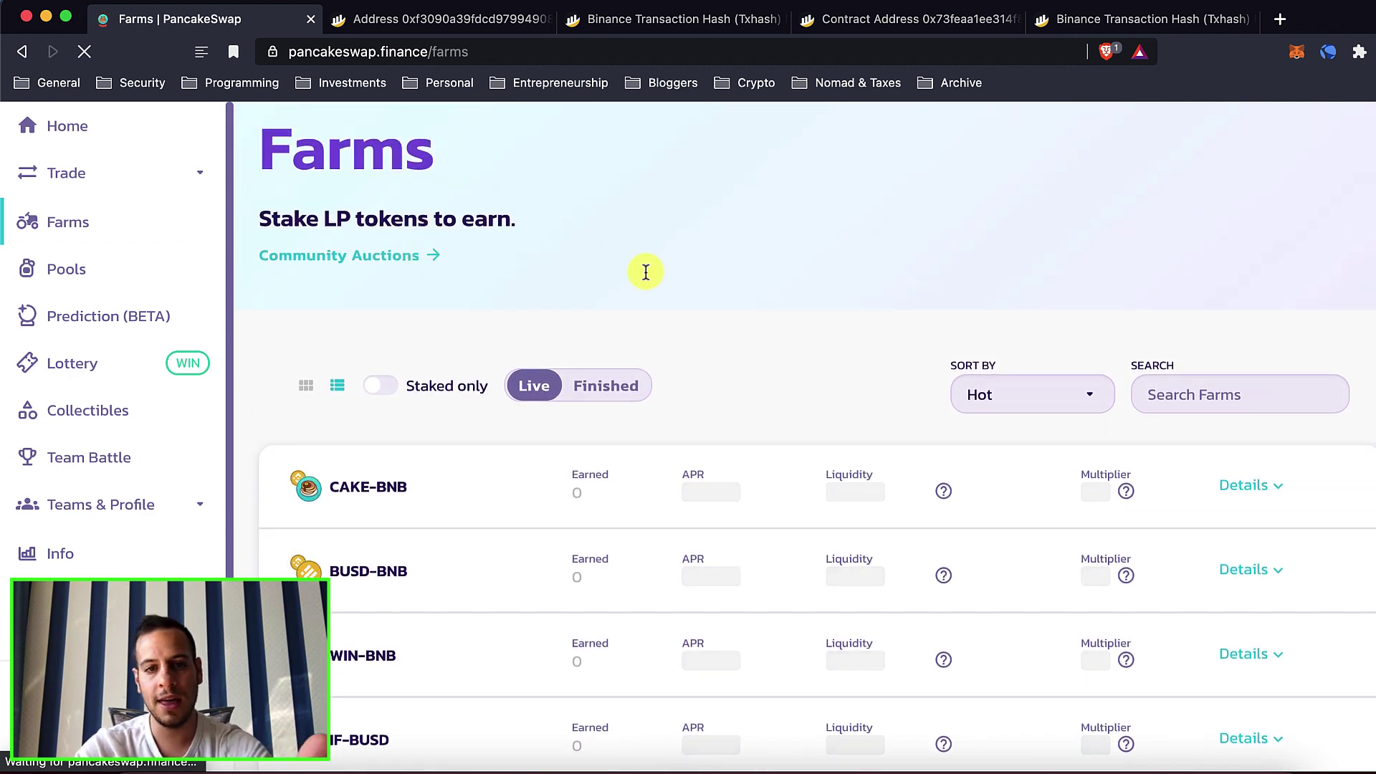
{"action": "scroll", "coordinate": [646, 271], "scroll_direction": "up", "scroll_amount": 1}
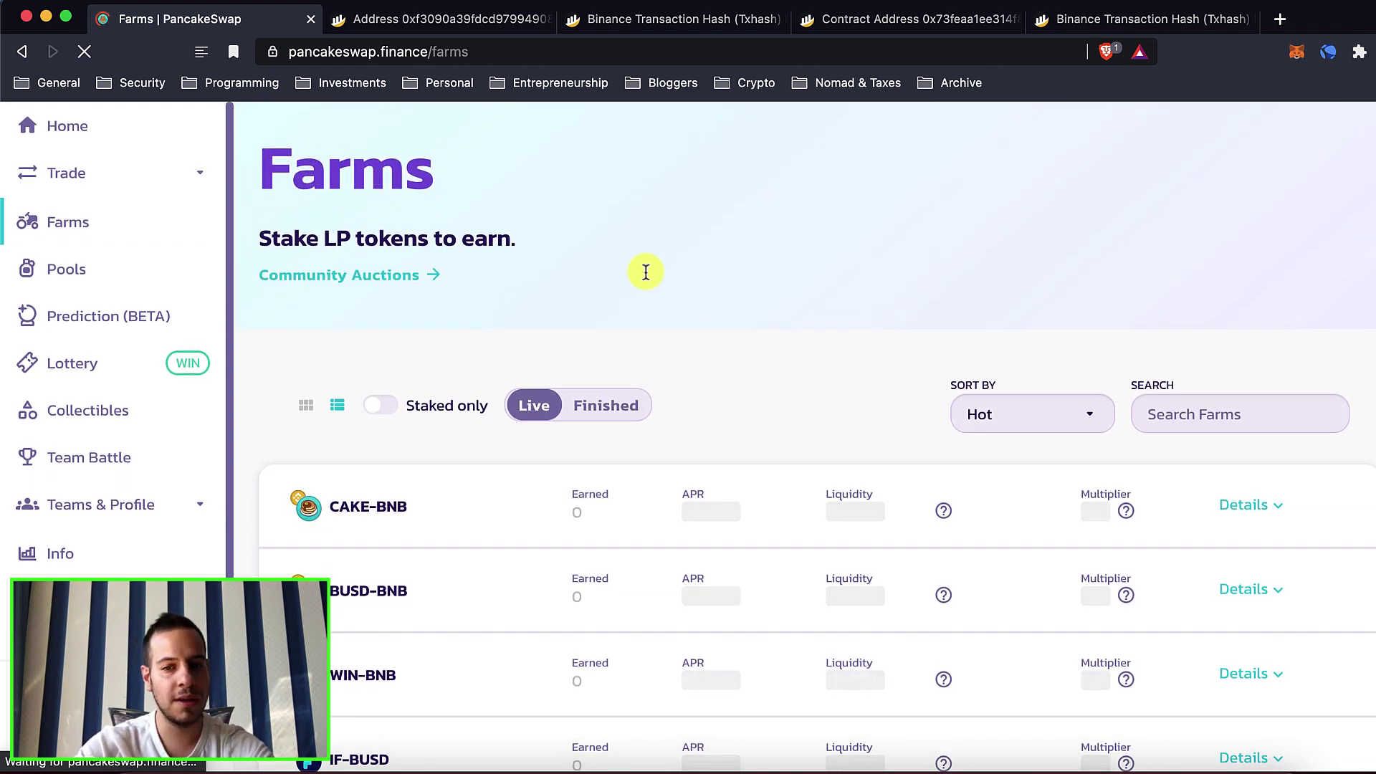